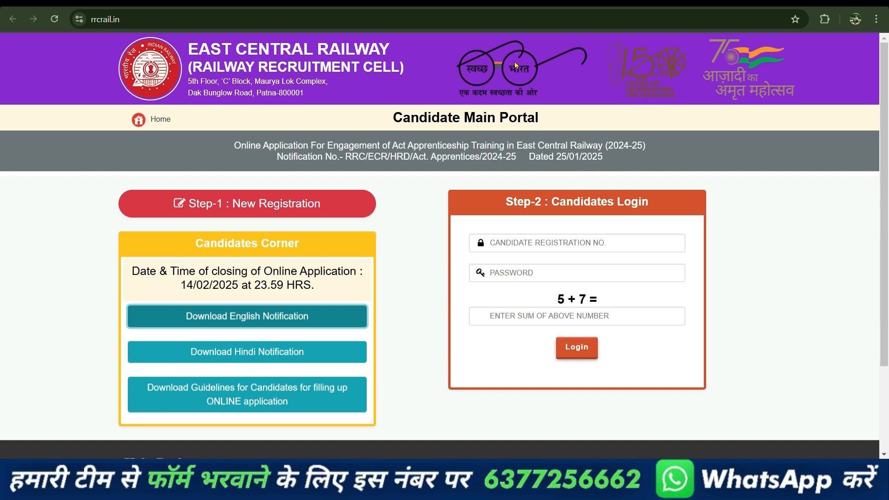
# Step: Open a new Chrome tab and go to formdekho.com
pyautogui.hotkey('ctrl', 't')
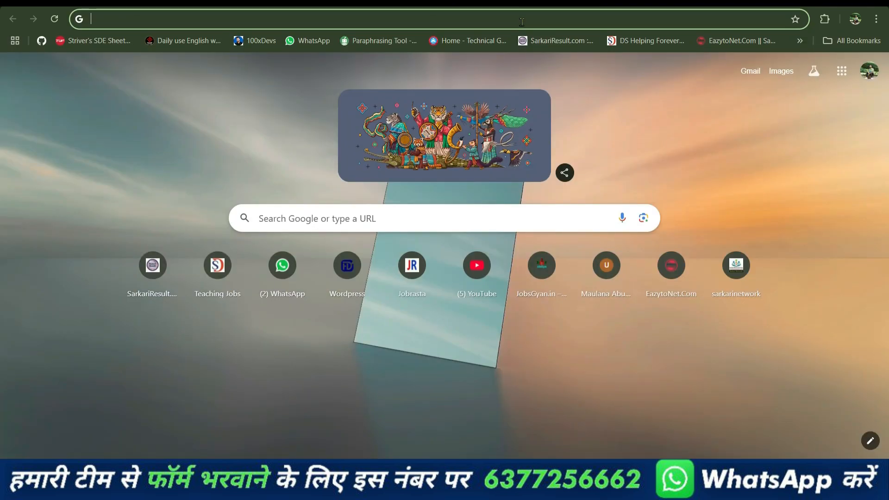
pyautogui.write('fo')
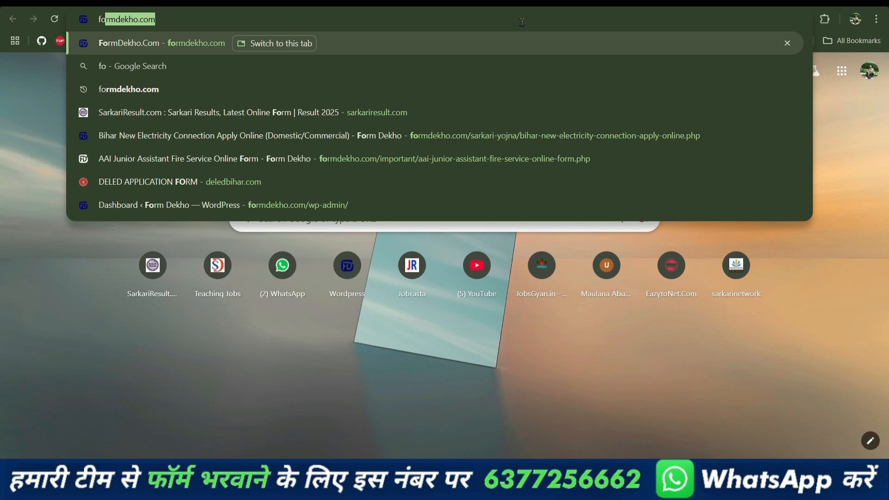
pyautogui.press('Return')
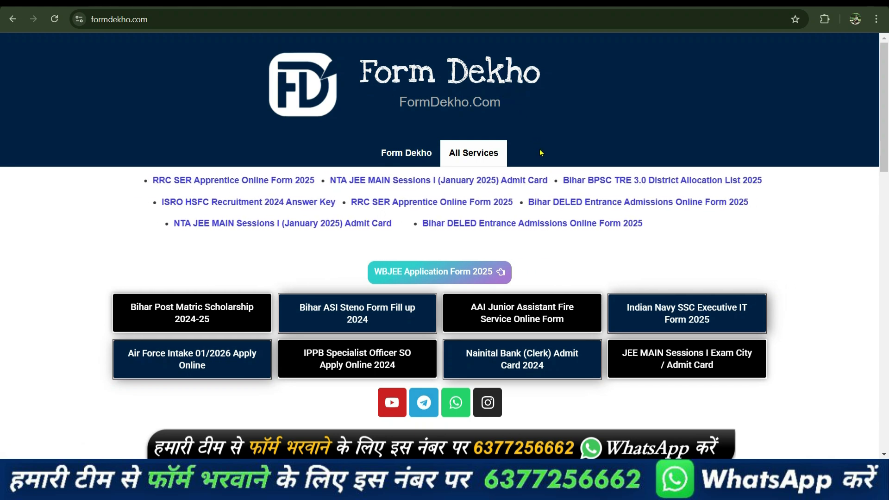
# Step: Scroll down the FormDekho home page and open 'RRC SER Apprentice Online Form 2025' under Latest Job
pyautogui.scroll(-3, 545, 153)
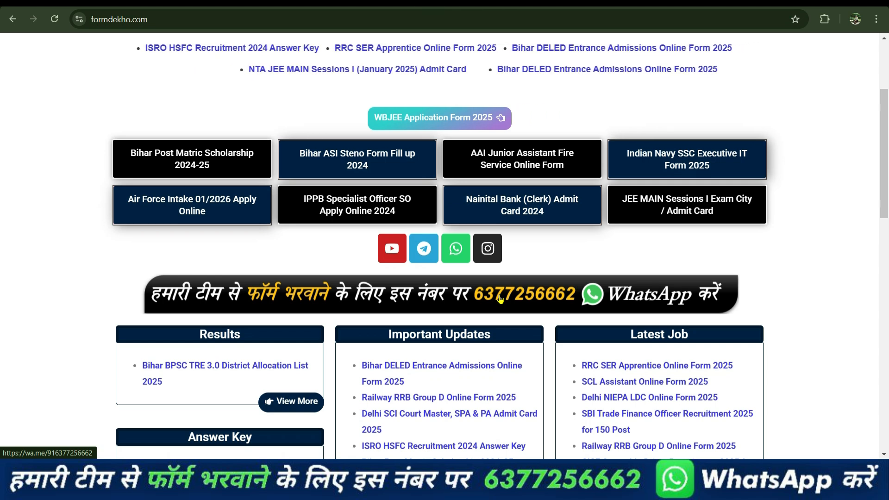
pyautogui.scroll(-3, 540, 312)
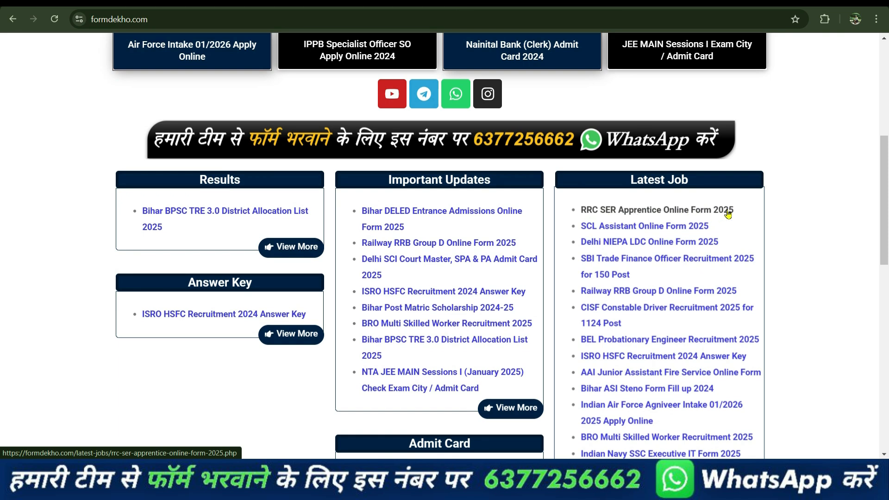
pyautogui.click(610, 217)
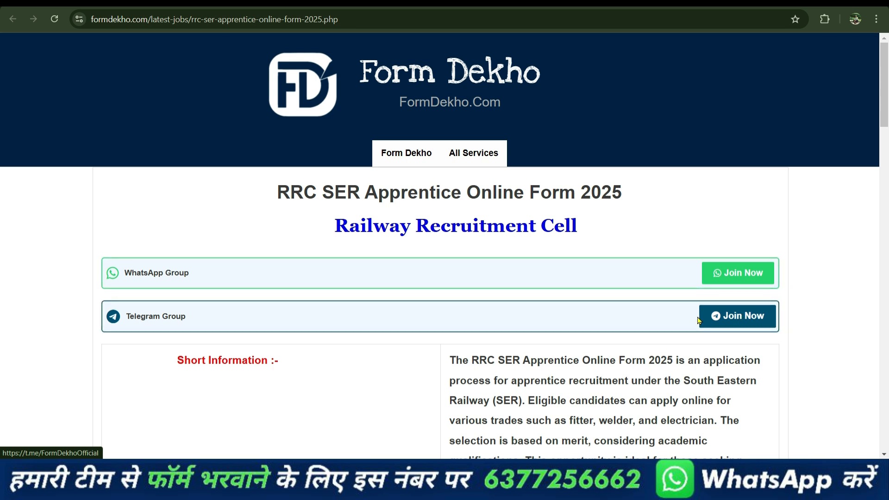
# Step: Scroll down to Important Links and follow the Apply Online 'Click Here' link to rrcrail.in
pyautogui.scroll(-10, 699, 320)
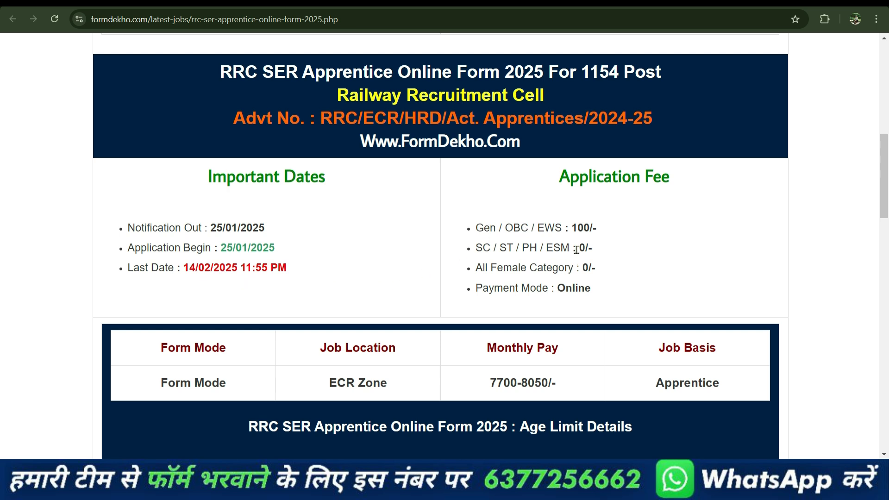
pyautogui.scroll(-3, 635, 232)
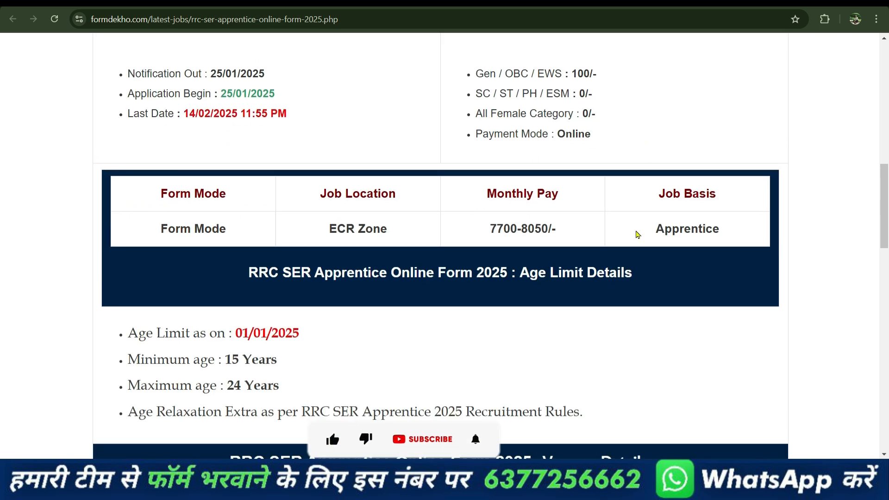
pyautogui.scroll(-3, 556, 293)
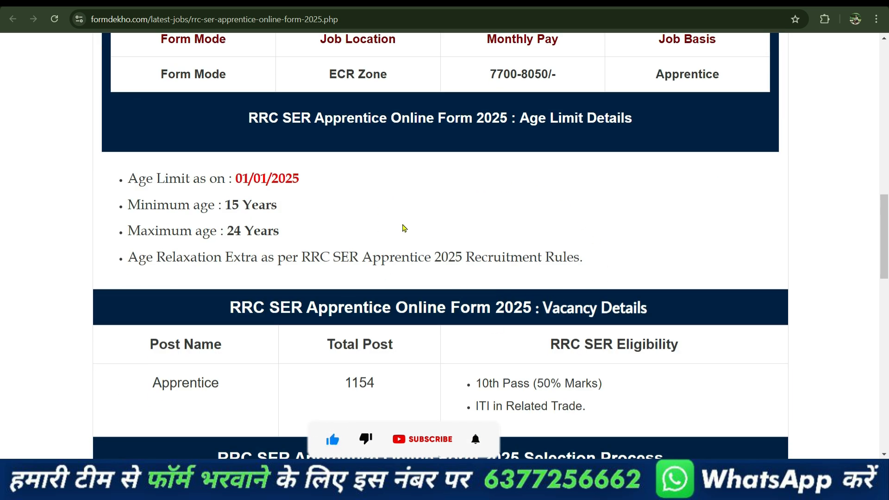
pyautogui.scroll(-4, 452, 308)
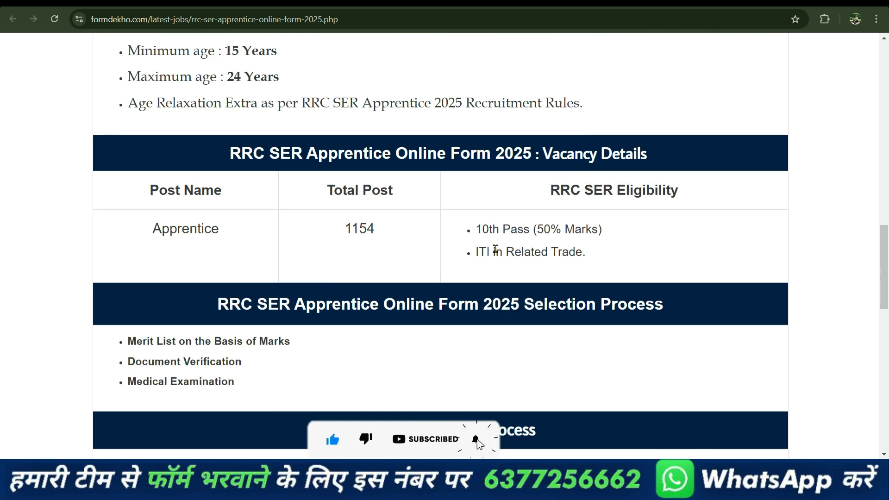
pyautogui.scroll(-3, 419, 310)
pyautogui.scroll(-10, 420, 307)
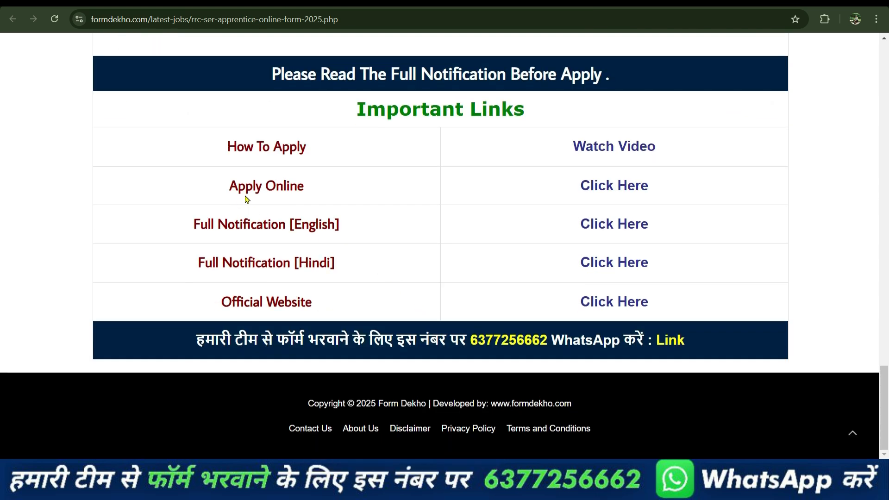
pyautogui.click(611, 189)
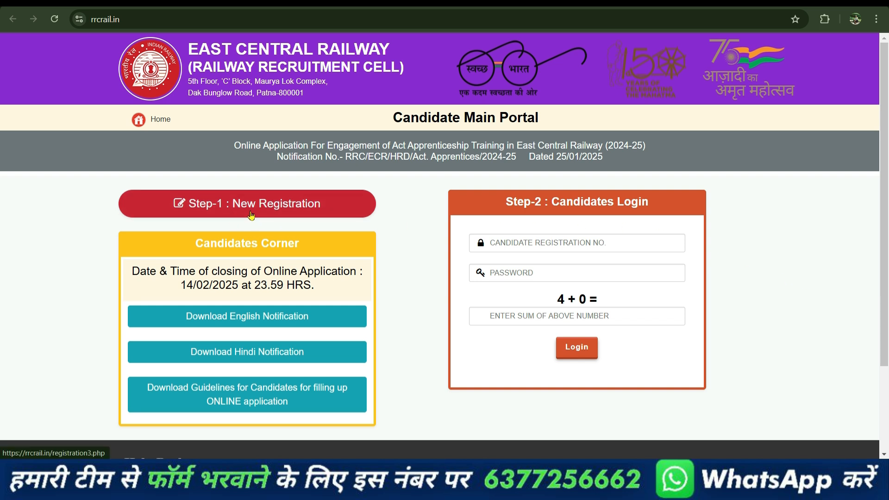
# Step: Start 'Step-1 : New Registration' and look over the empty registration form
pyautogui.click(286, 209)
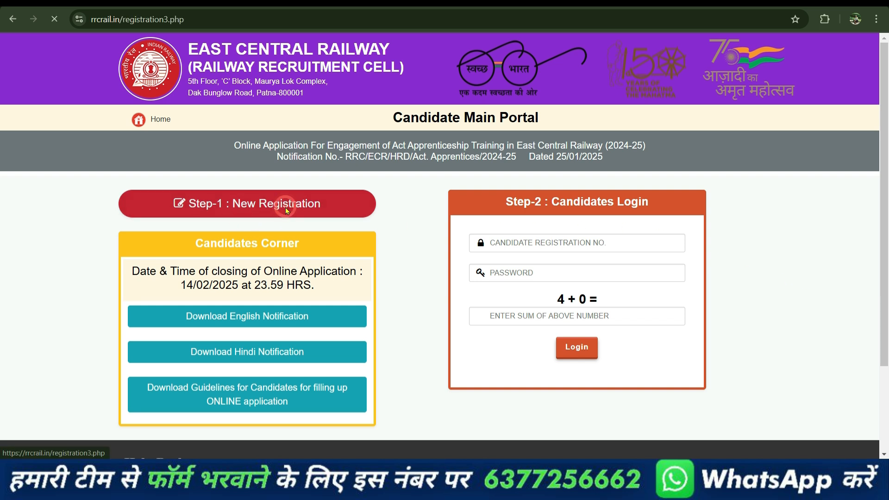
pyautogui.scroll(-3, 352, 241)
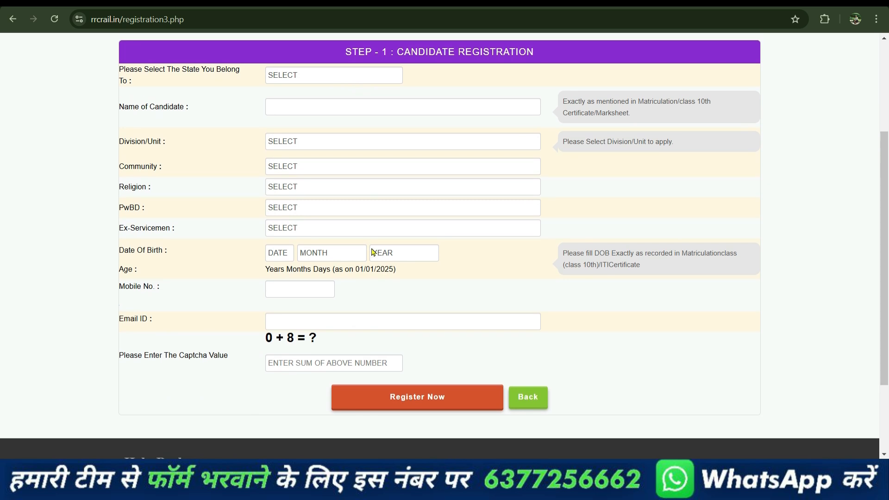
pyautogui.scroll(3, 359, 240)
pyautogui.scroll(-3, 250, 259)
pyautogui.scroll(3, 246, 258)
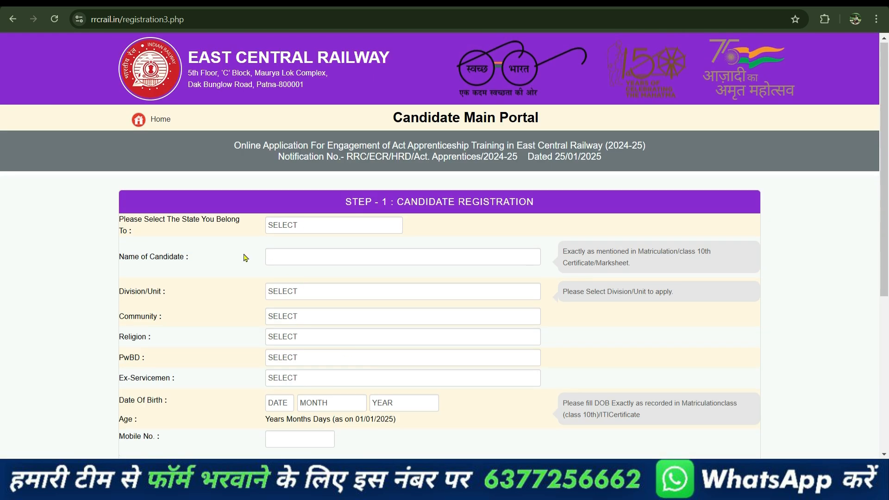
# Step: Set State to BIHAR and Division/Unit to DANAPUR, entering the candidate's name
pyautogui.click(298, 225)
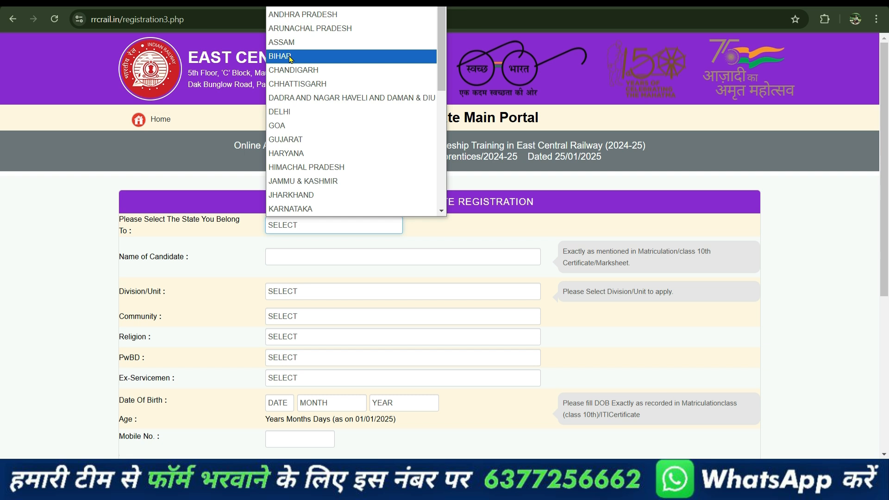
pyautogui.click(290, 57)
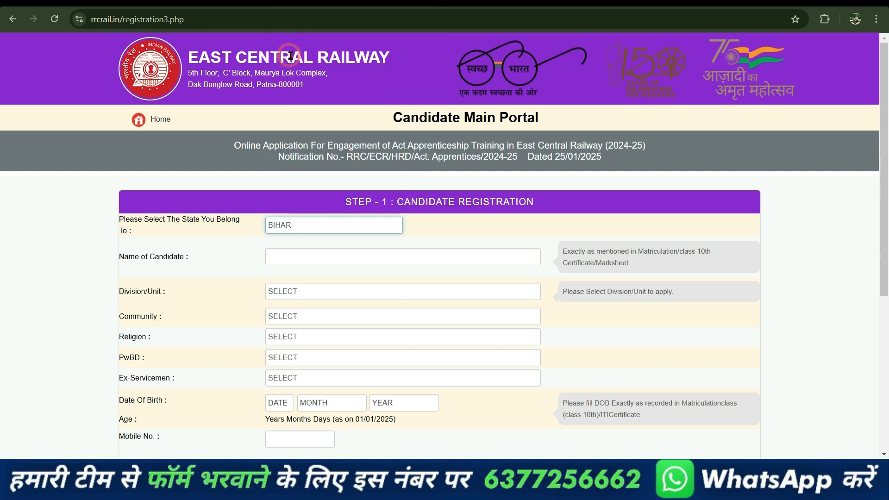
pyautogui.click(291, 262)
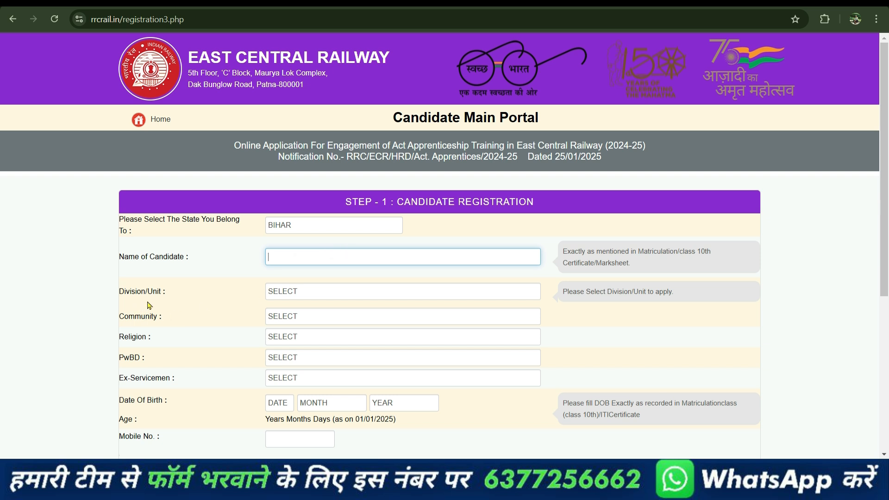
pyautogui.click(269, 296)
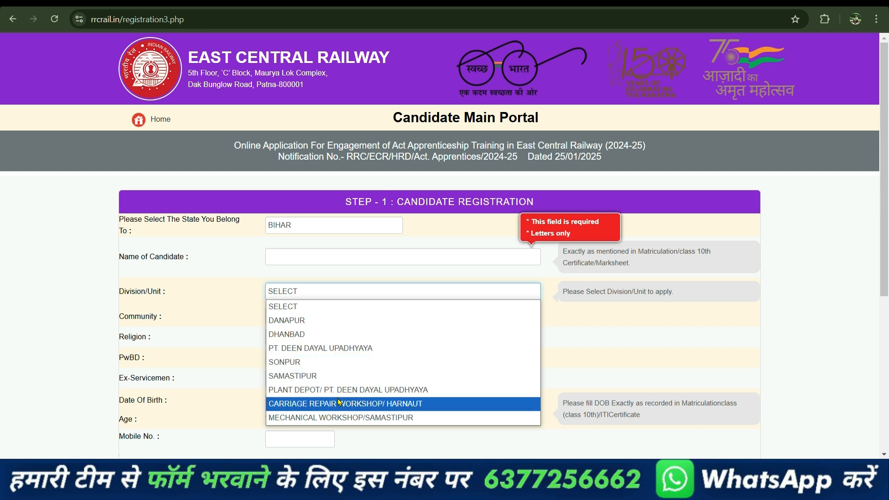
pyautogui.click(289, 321)
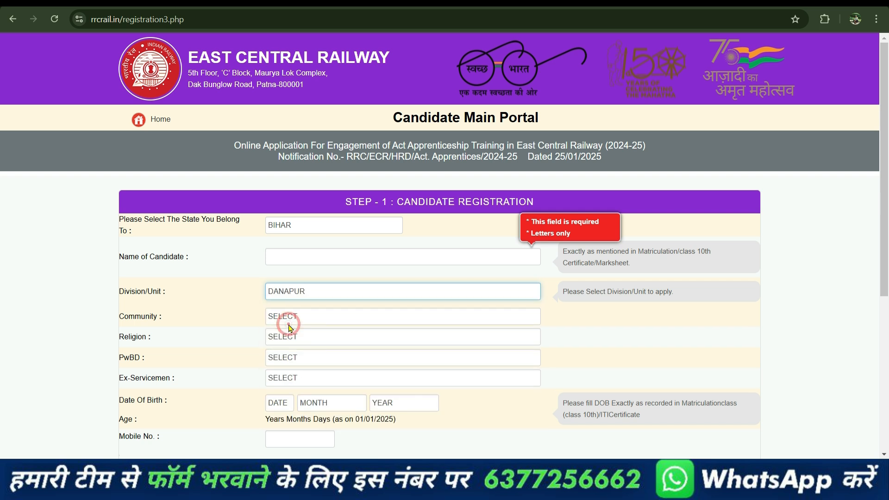
# Step: Set Community to SC, Religion to HINDU and PwBD to NO
pyautogui.click(292, 321)
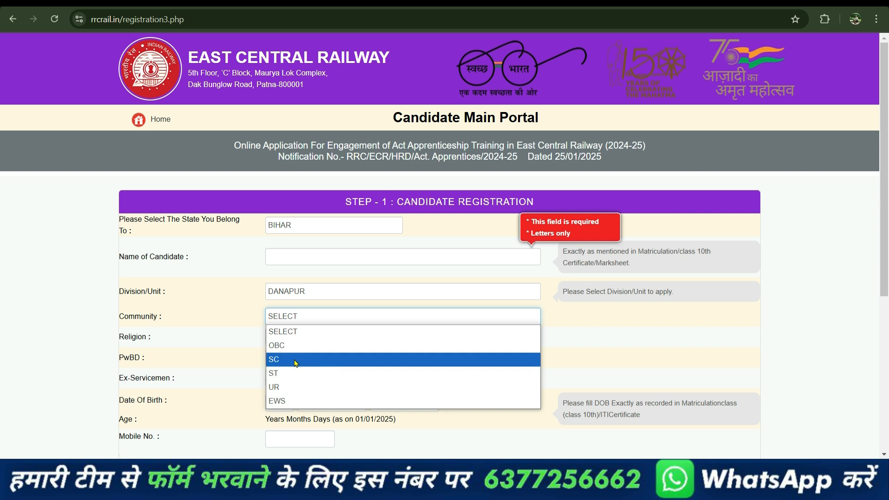
pyautogui.click(296, 359)
pyautogui.click(292, 338)
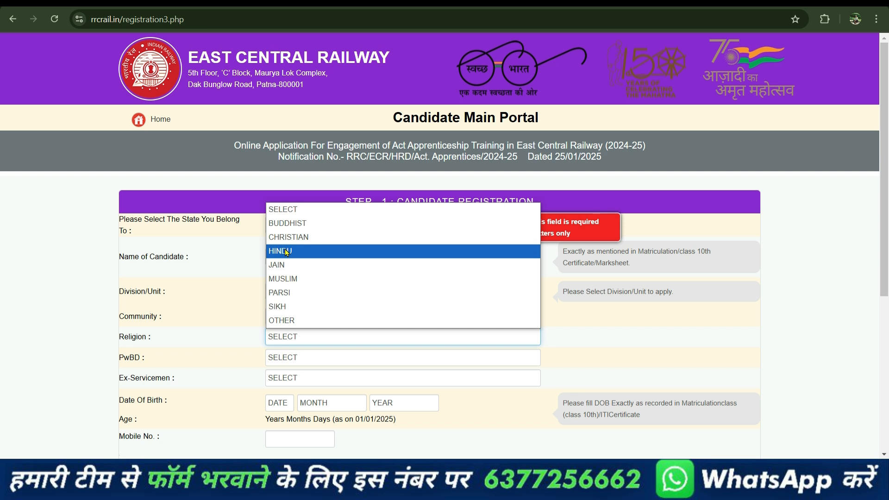
pyautogui.click(289, 250)
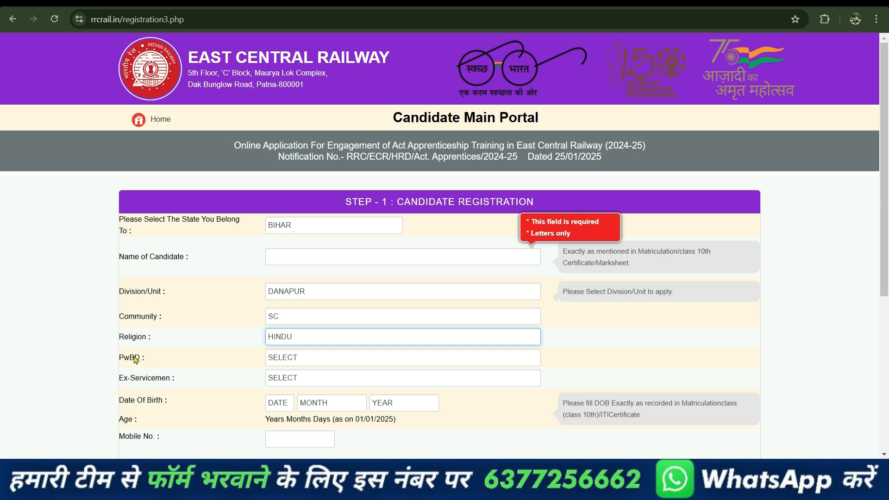
pyautogui.click(295, 358)
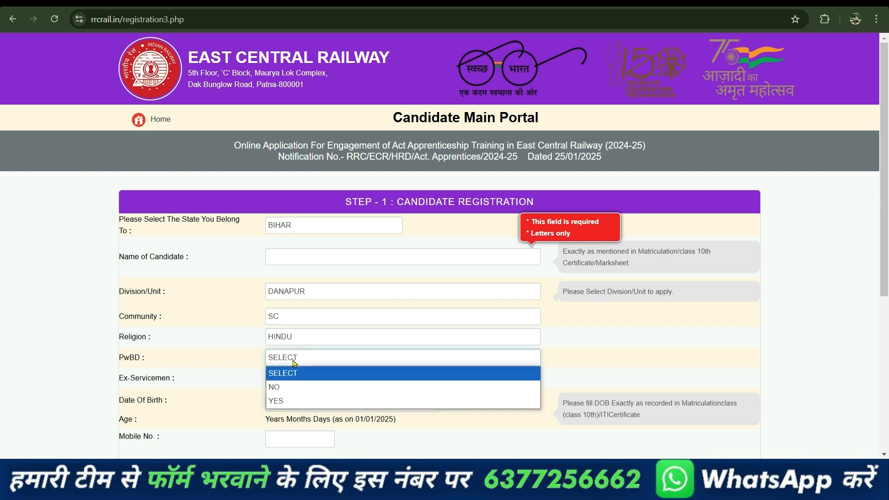
pyautogui.click(290, 387)
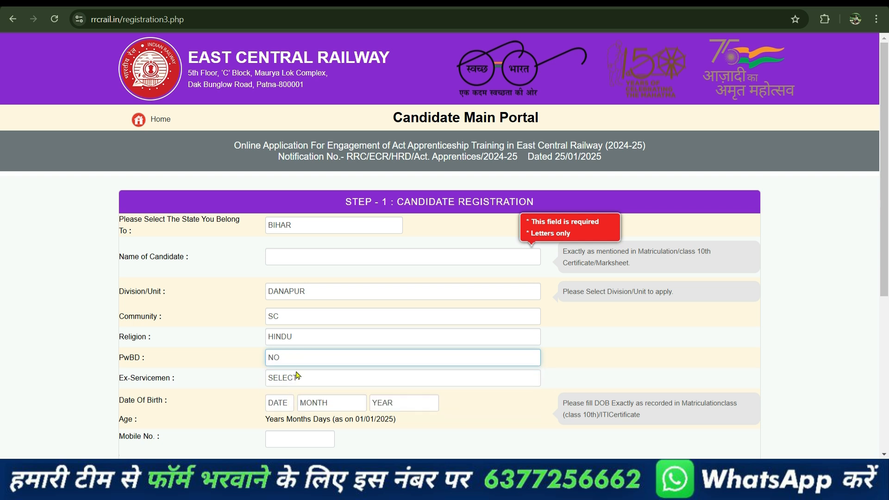
pyautogui.scroll(-3, 301, 376)
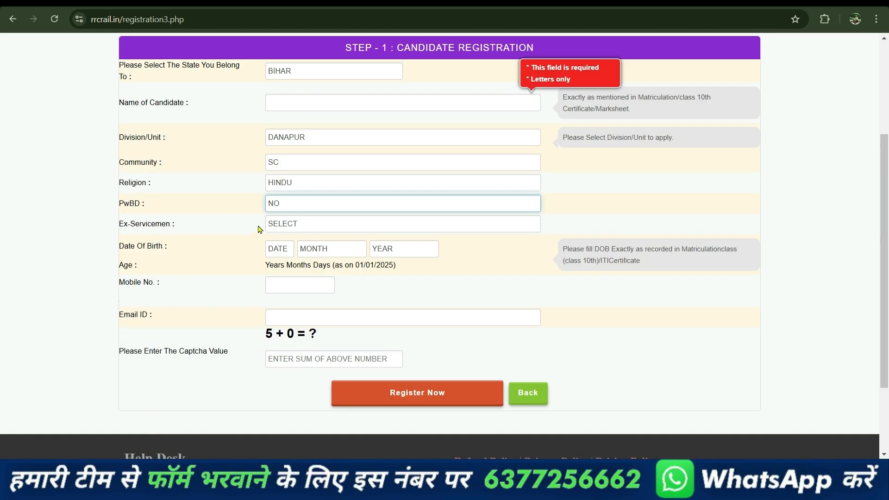
# Step: Answer NO for ex-servicemen and check the 01/01/2025 age reference date
pyautogui.click(297, 223)
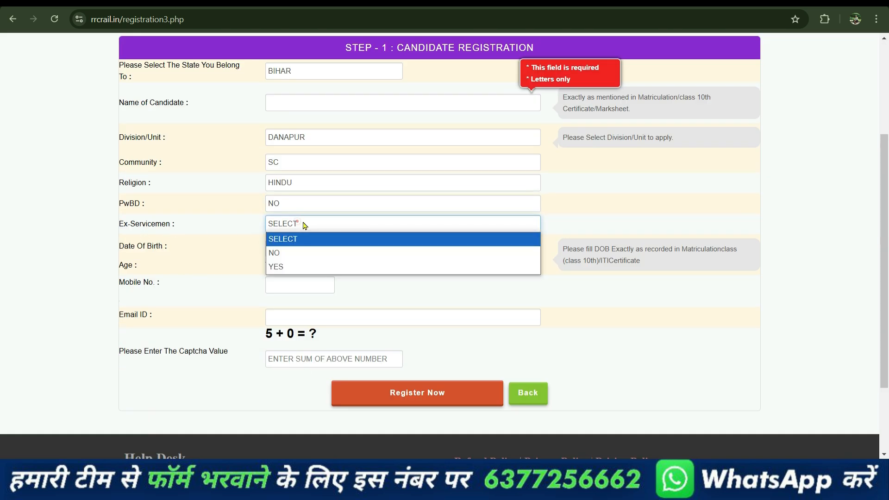
pyautogui.click(280, 253)
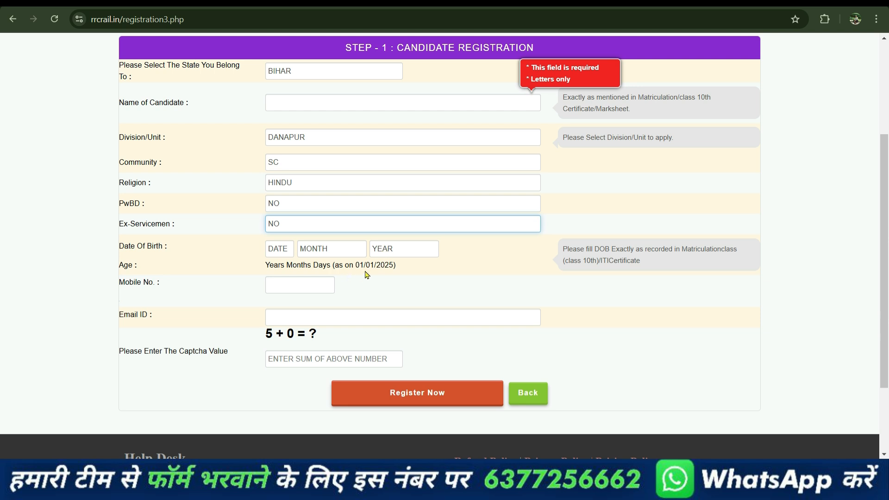
pyautogui.moveTo(357, 266); pyautogui.dragTo(393, 266)
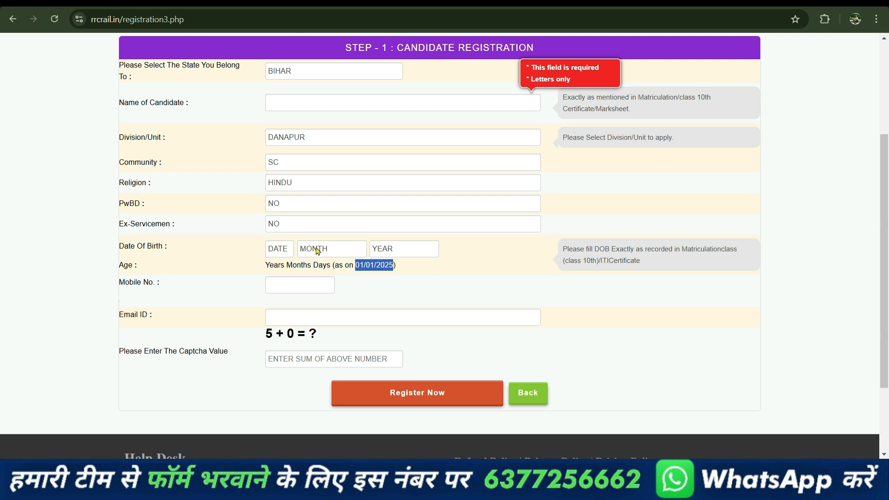
pyautogui.click(446, 251)
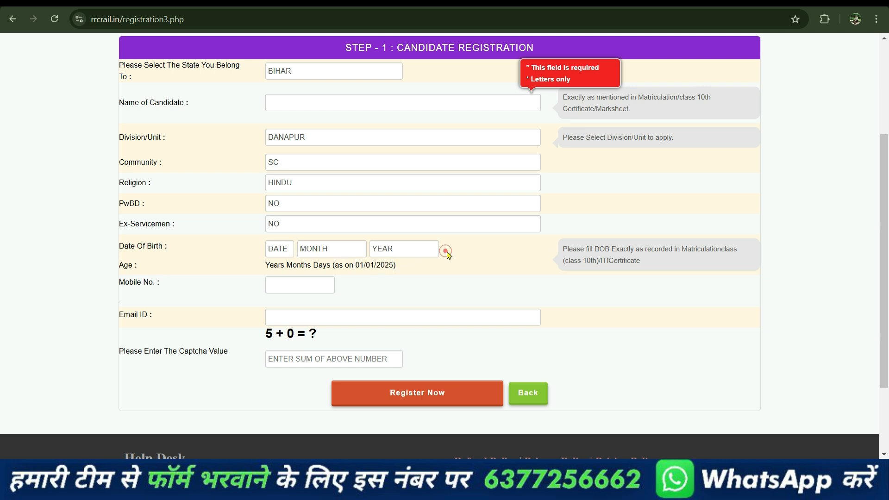
# Step: Enter the mobile number and email ID, answer the captcha with 5, and submit the registration
pyautogui.click(281, 285)
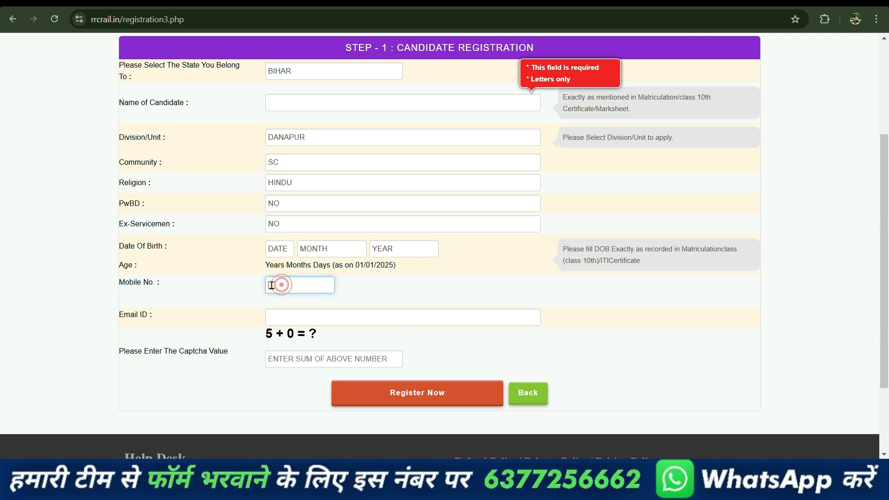
pyautogui.click(287, 319)
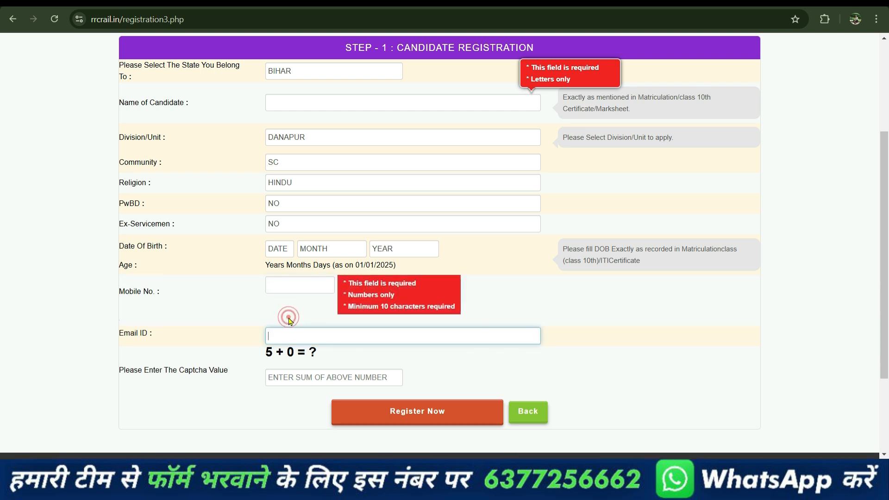
pyautogui.moveTo(260, 355); pyautogui.dragTo(302, 354)
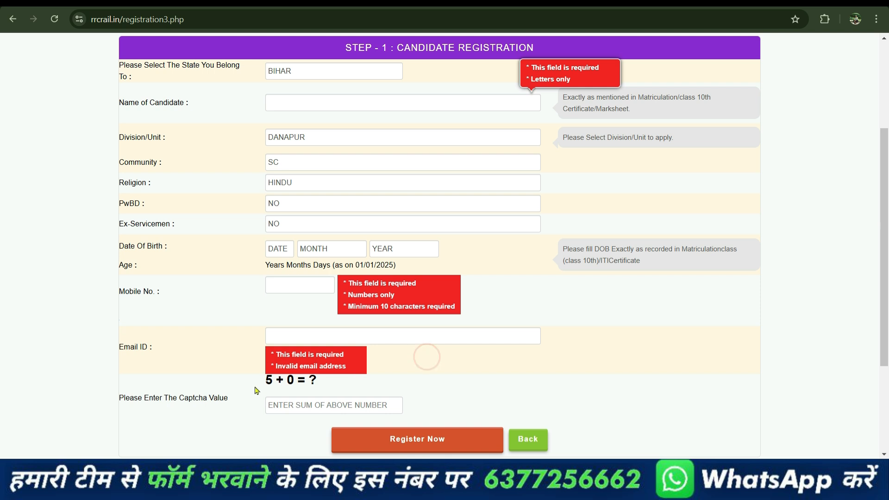
pyautogui.click(285, 402)
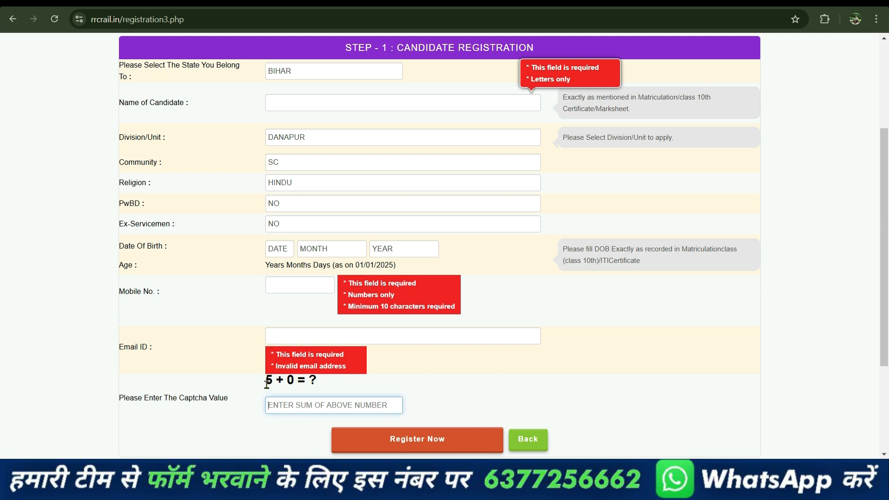
pyautogui.write('5')
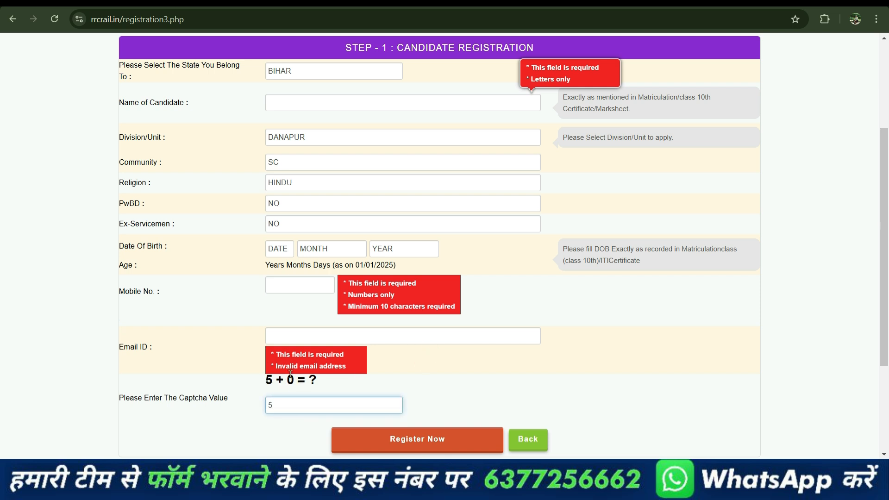
pyautogui.scroll(-3, 284, 421)
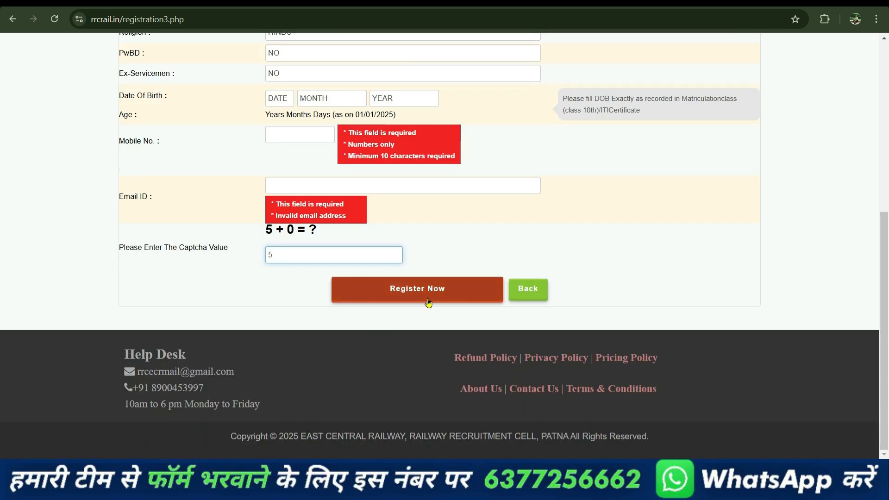
pyautogui.click(428, 302)
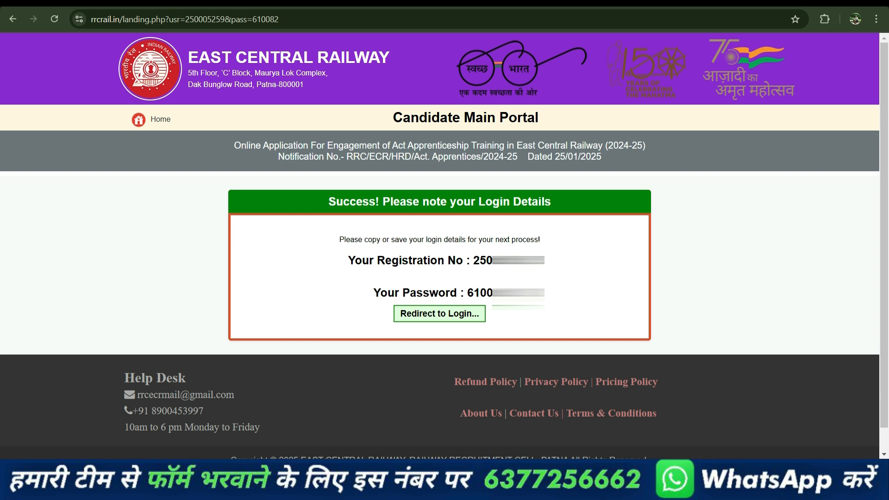
# Step: Follow 'Redirect to Login...' from the registration success page to the candidate login page
pyautogui.click(445, 321)
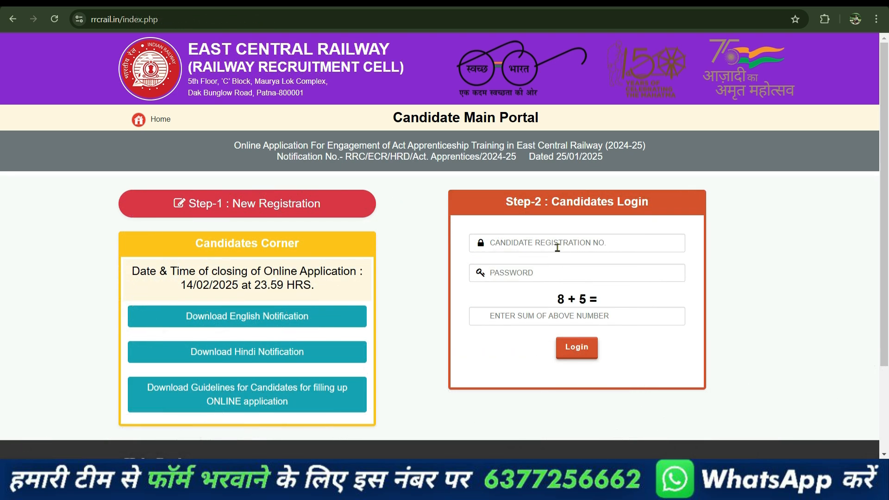
# Step: Log in with the new registration number, the account password and the captcha sum
pyautogui.click(539, 244)
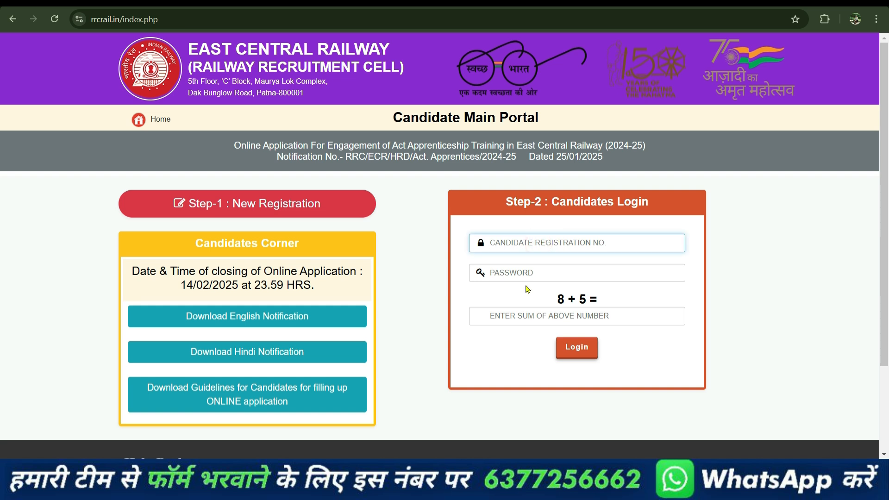
pyautogui.click(516, 275)
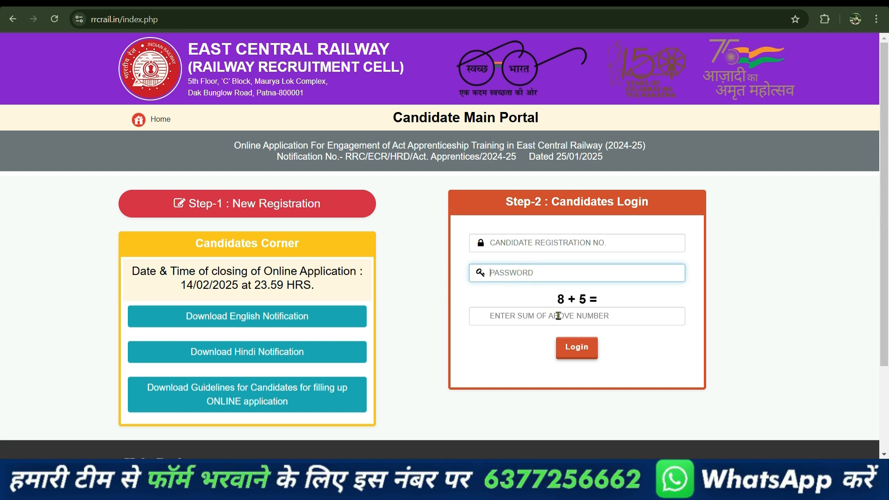
pyautogui.click(535, 320)
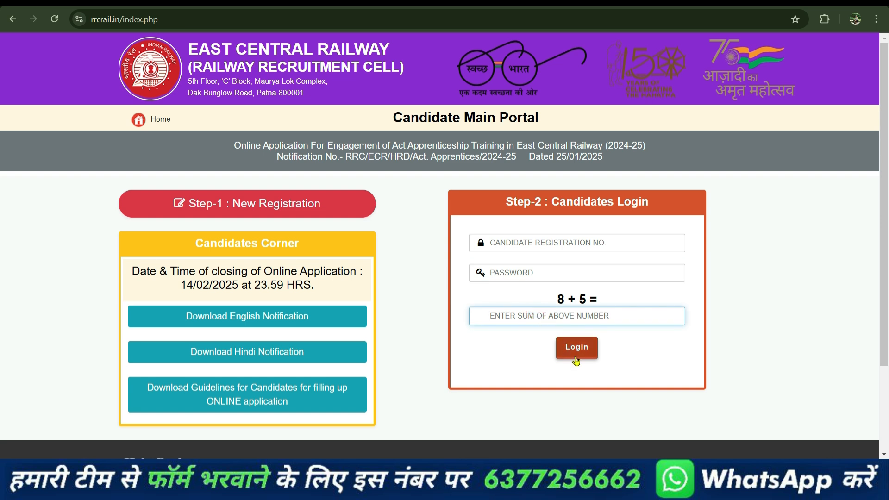
pyautogui.click(576, 357)
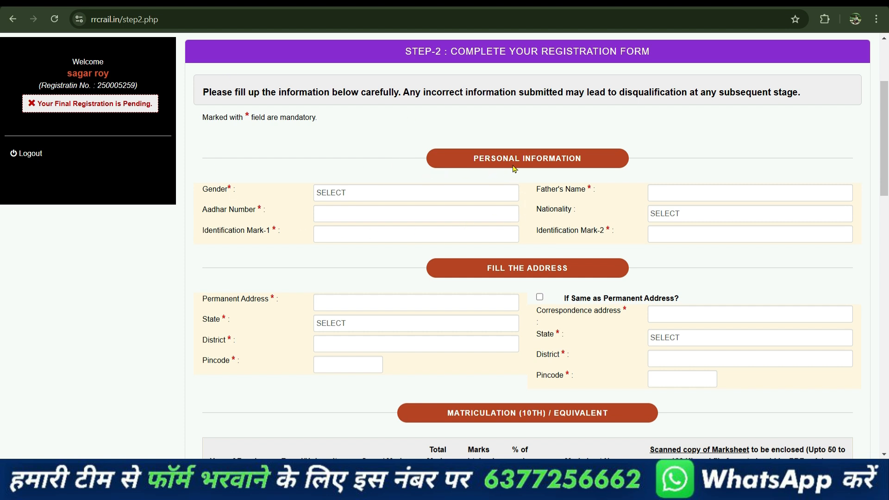
# Step: Set Gender to MALE and fill in the father's name and Aadhar number
pyautogui.click(360, 194)
pyautogui.click(343, 222)
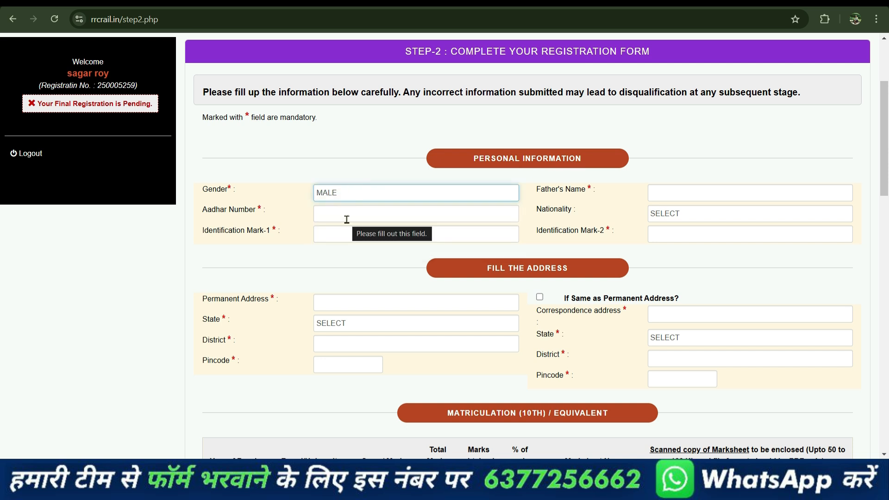
pyautogui.click(675, 190)
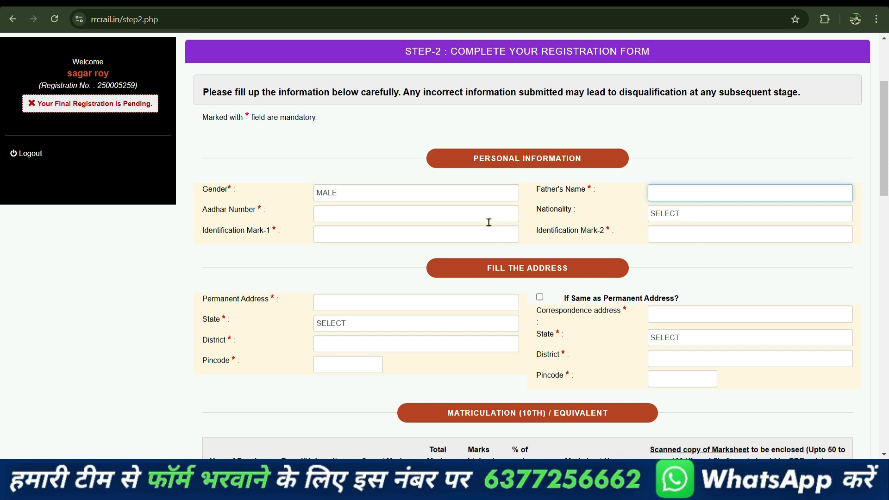
pyautogui.click(396, 214)
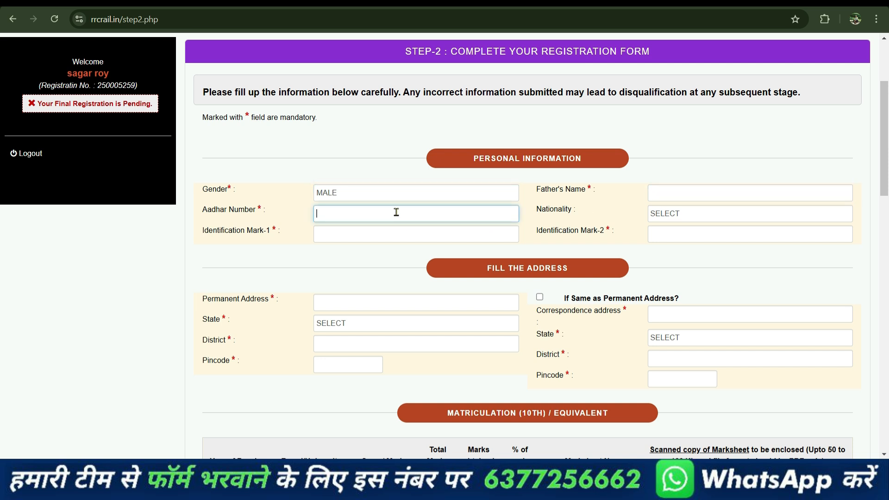
# Step: Set Nationality to INDIAN and fill in both identification marks
pyautogui.click(684, 214)
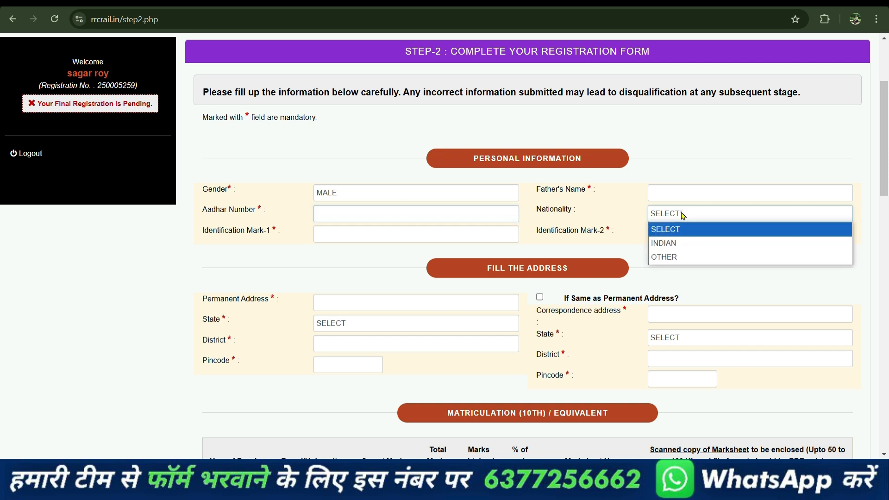
pyautogui.click(694, 250)
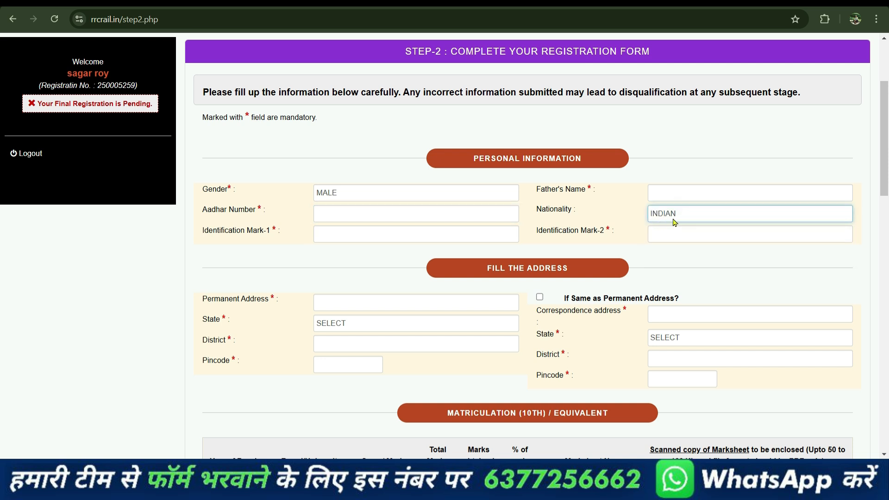
pyautogui.click(340, 236)
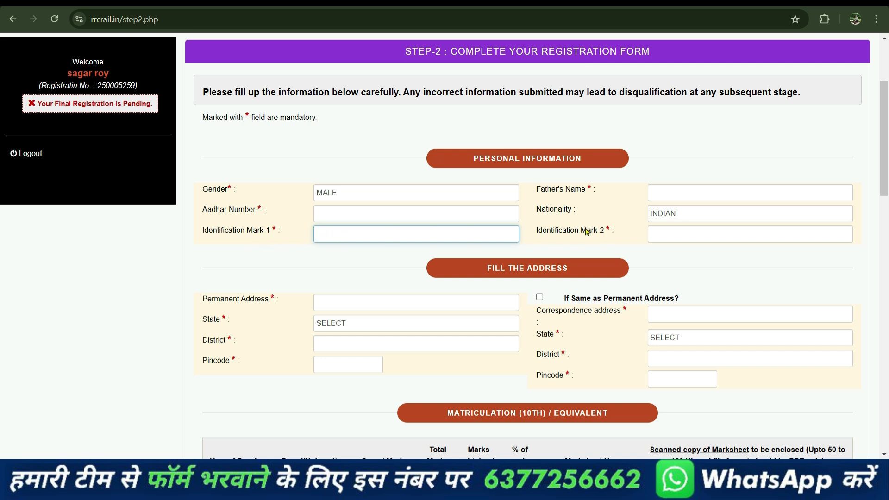
pyautogui.click(681, 232)
# Step: Give the permanent address State BIHAR with district and pincode, leaving 'Same as Permanent Address' unchecked
pyautogui.scroll(-3, 681, 231)
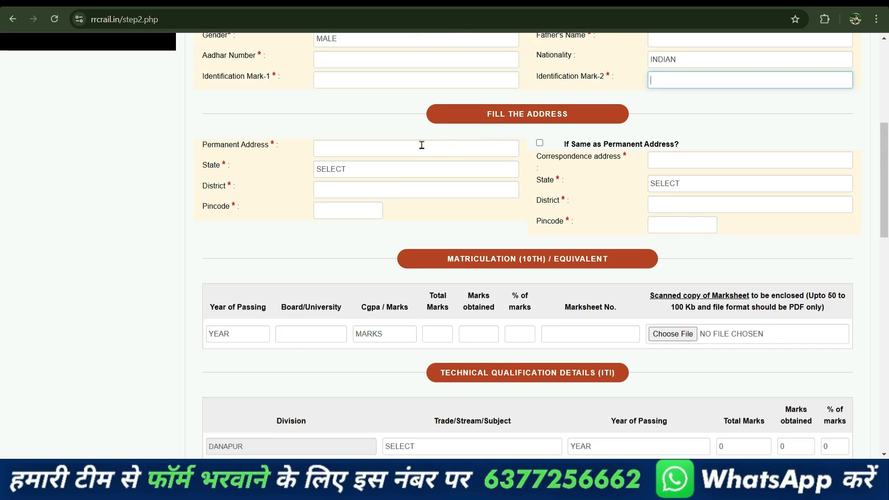
pyautogui.click(338, 146)
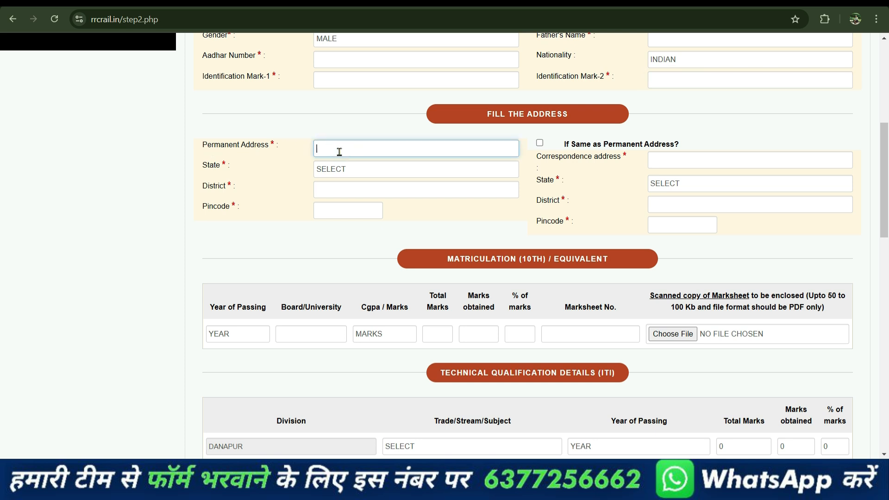
pyautogui.click(341, 169)
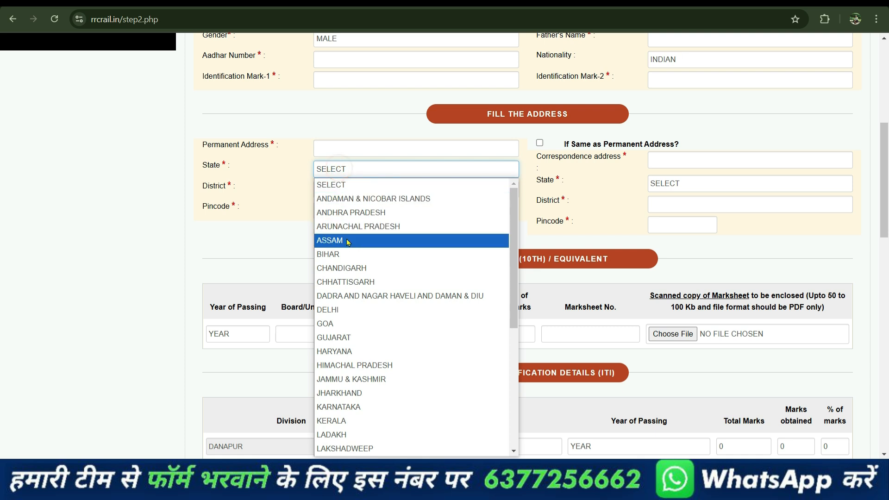
pyautogui.click(348, 254)
pyautogui.click(343, 190)
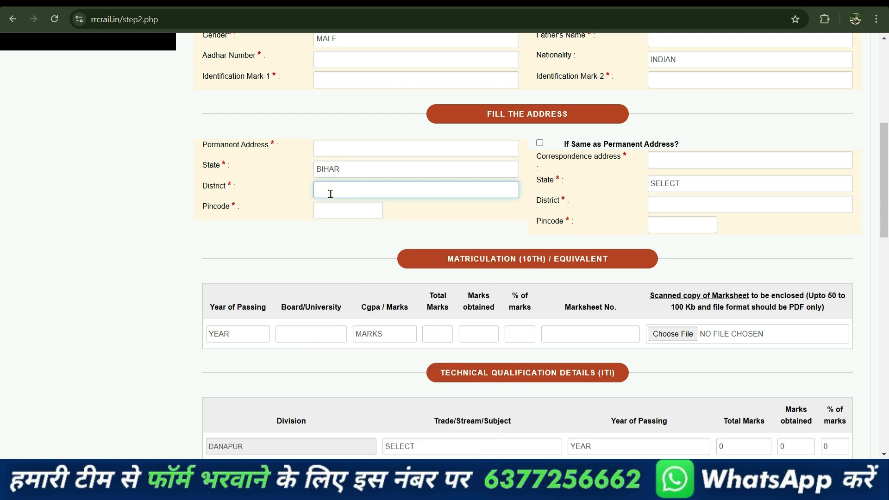
pyautogui.click(342, 207)
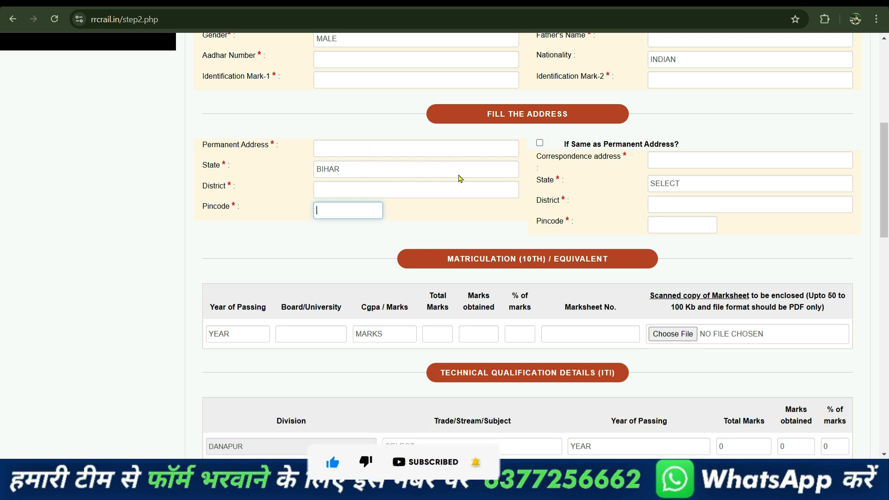
pyautogui.click(540, 143)
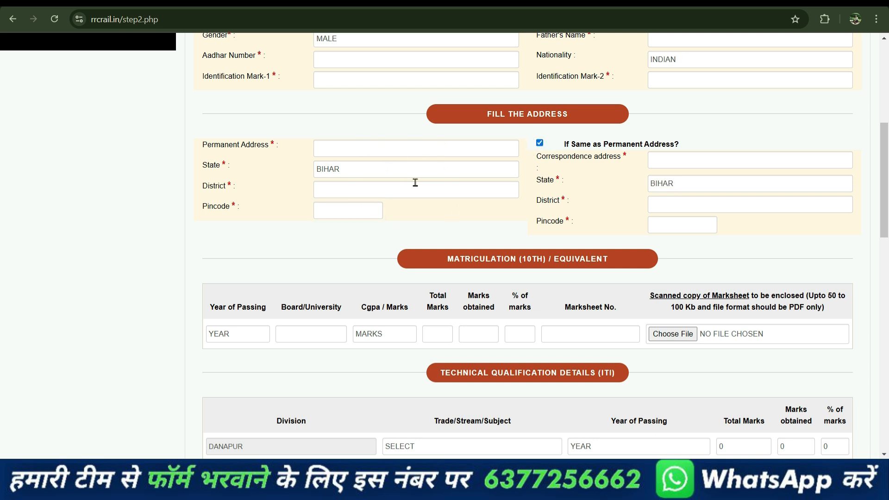
pyautogui.click(542, 144)
pyautogui.scroll(-3, 607, 184)
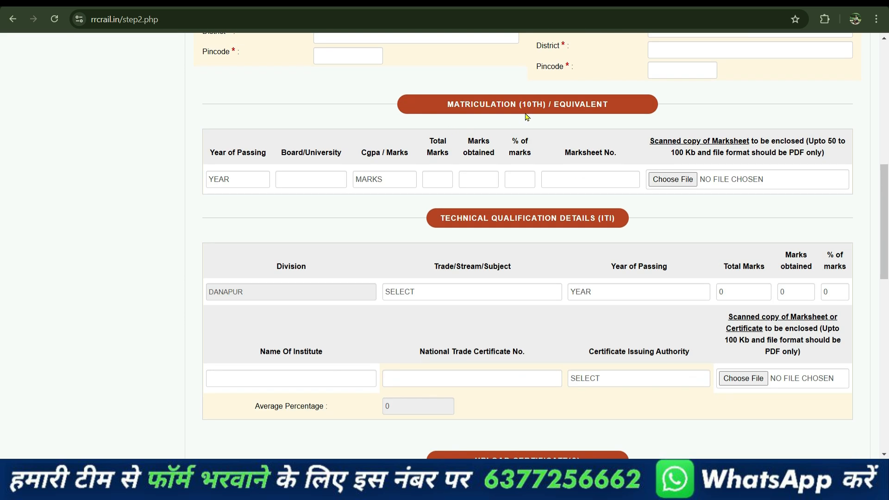
# Step: Set the Matriculation passing year to 2016 and the result type to MARKS
pyautogui.click(239, 178)
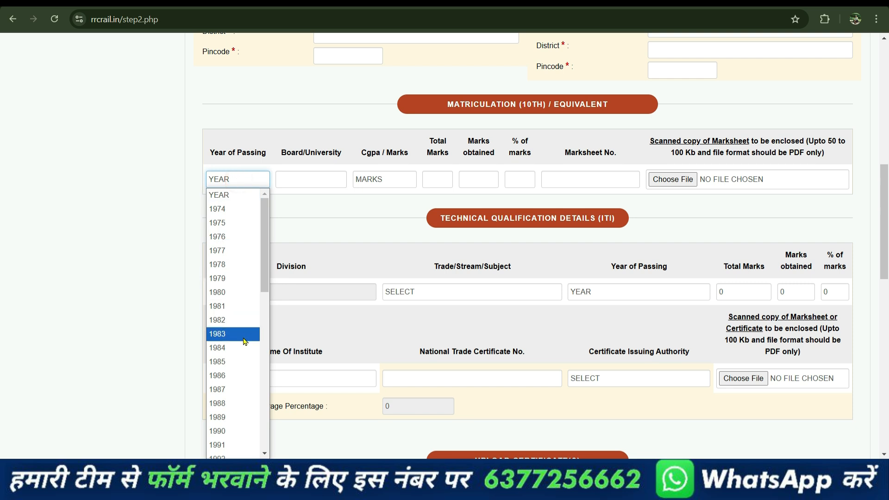
pyautogui.scroll(-7, 244, 347)
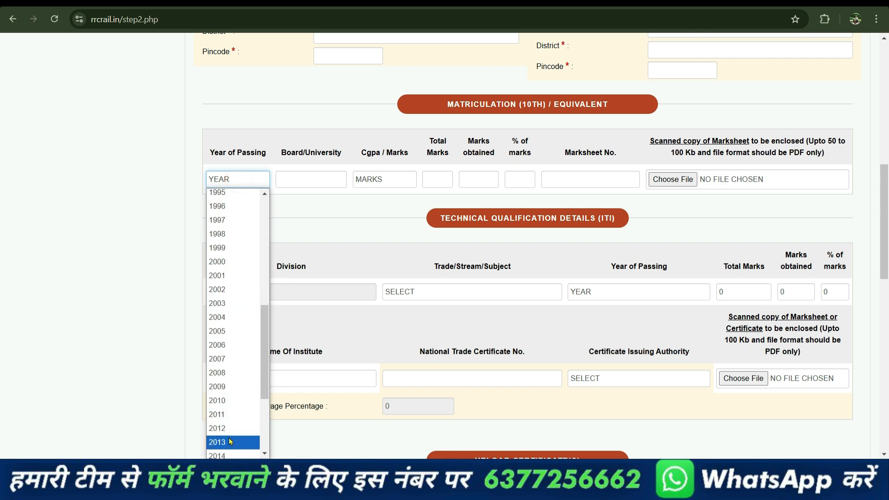
pyautogui.scroll(-3, 230, 441)
pyautogui.click(228, 339)
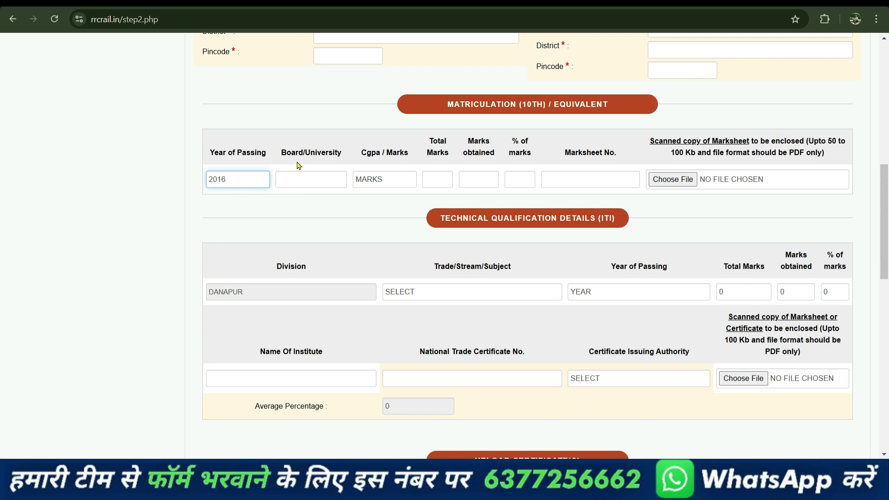
pyautogui.click(315, 183)
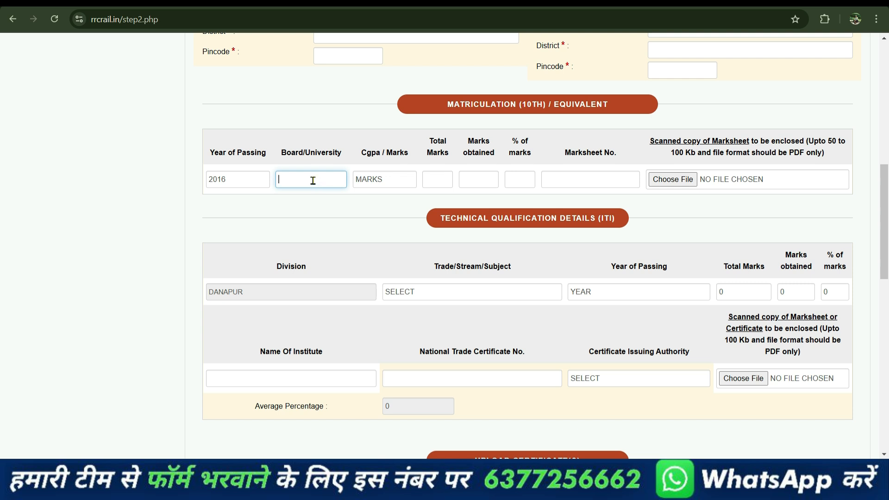
pyautogui.click(375, 180)
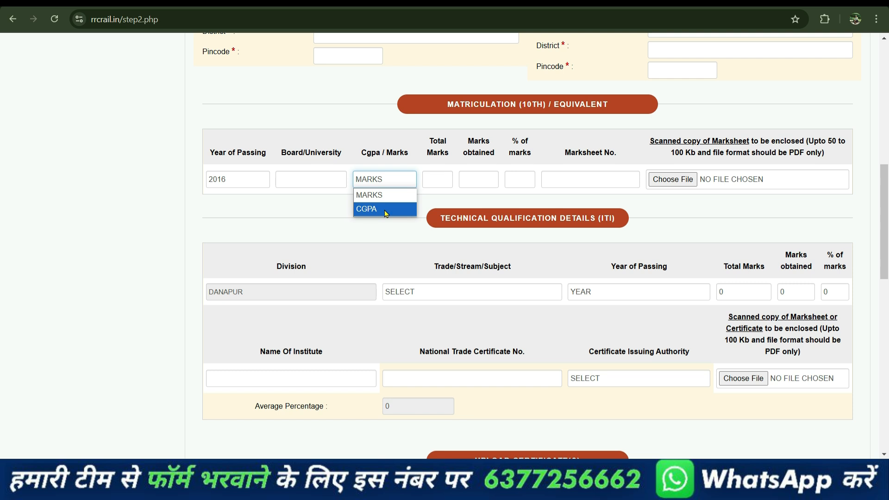
pyautogui.click(386, 213)
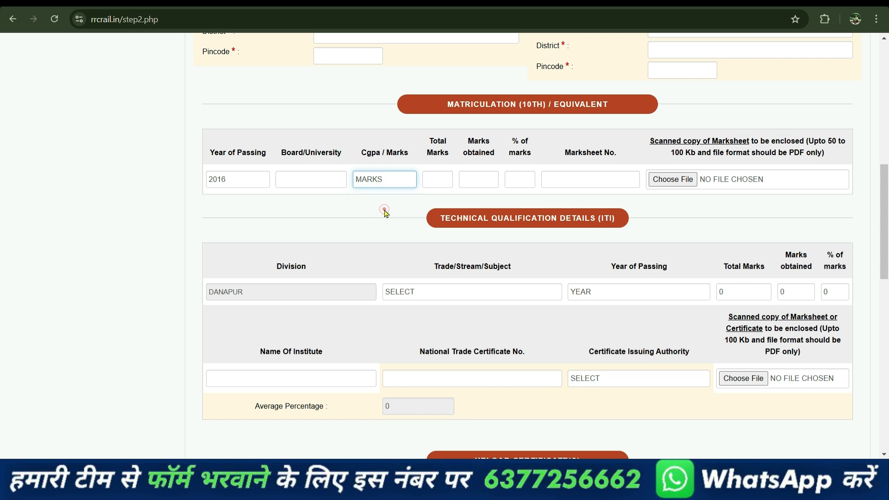
pyautogui.click(395, 182)
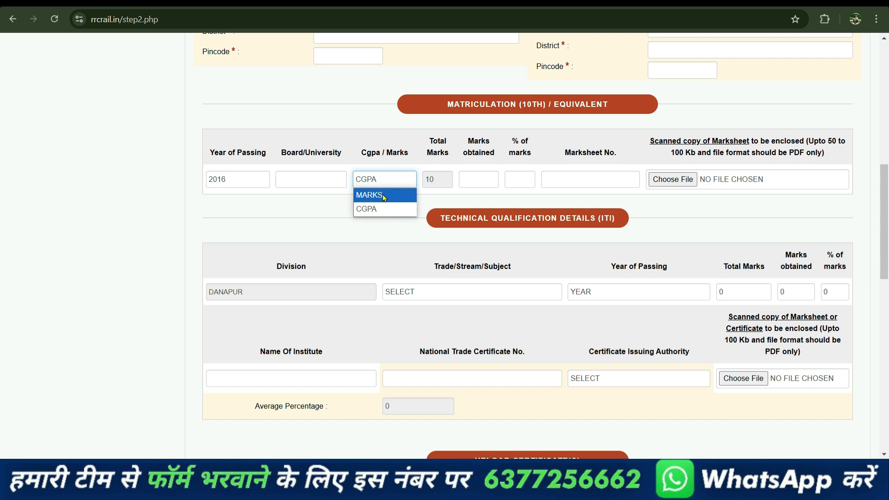
pyautogui.click(384, 197)
# Step: Enter 500 total and 400 obtained marks for 80.00%, then the 10th marksheet number
pyautogui.click(433, 184)
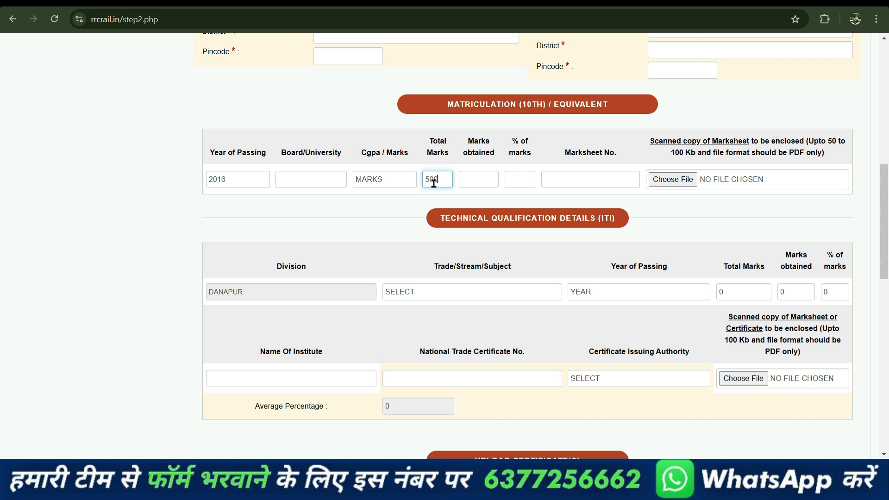
pyautogui.click(480, 183)
pyautogui.write('400')
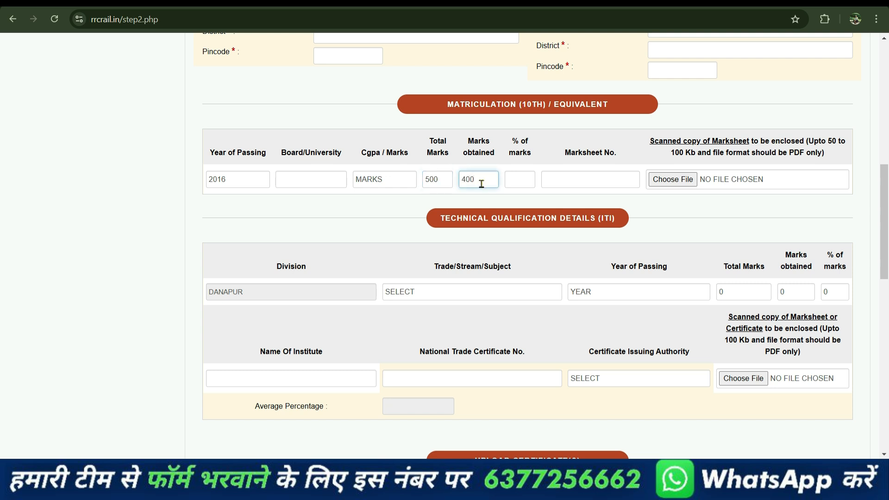
pyautogui.click(524, 183)
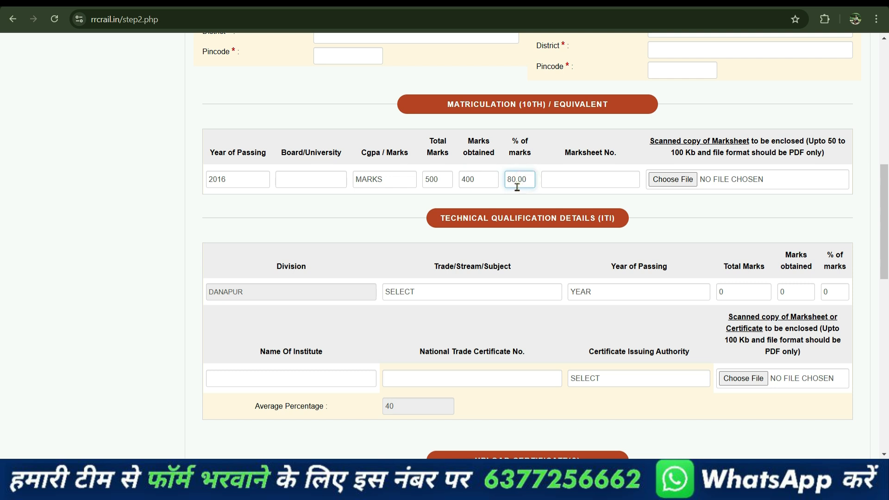
pyautogui.click(596, 183)
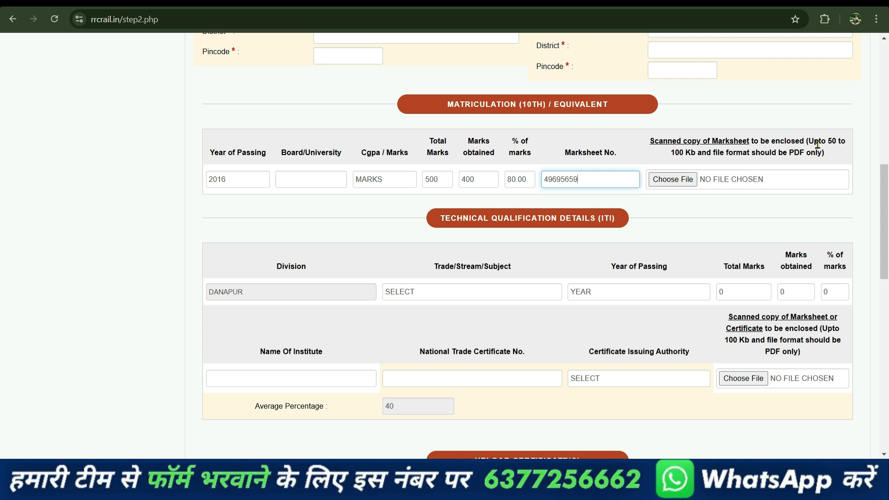
pyautogui.moveTo(829, 144); pyautogui.dragTo(832, 142)
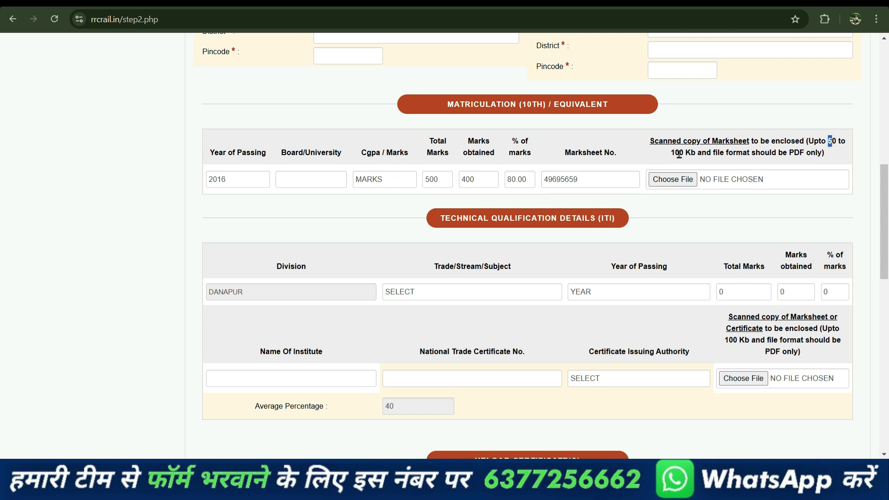
pyautogui.click(725, 207)
pyautogui.scroll(-3, 656, 199)
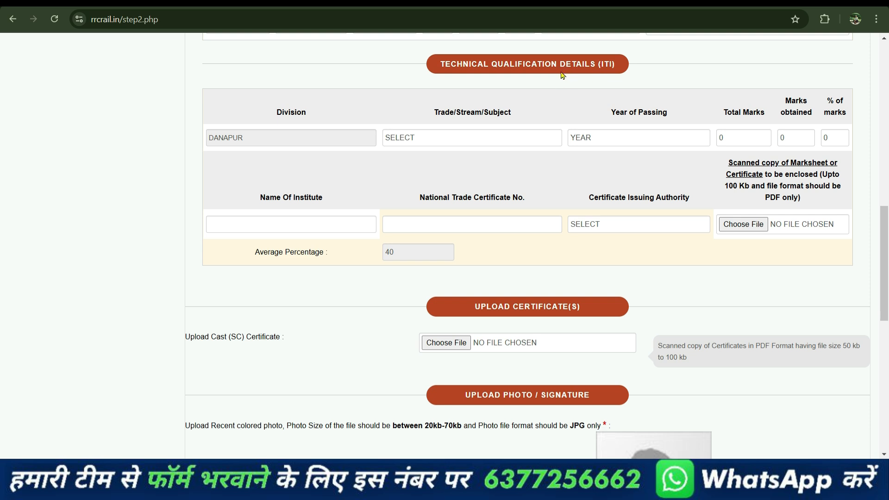
# Step: Set the ITI trade to FITTER and the passing year to 2018
pyautogui.click(466, 139)
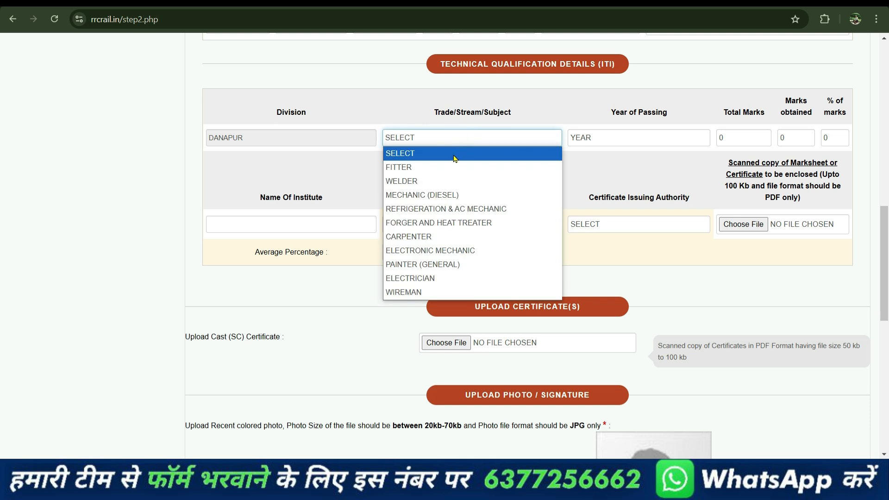
pyautogui.click(412, 171)
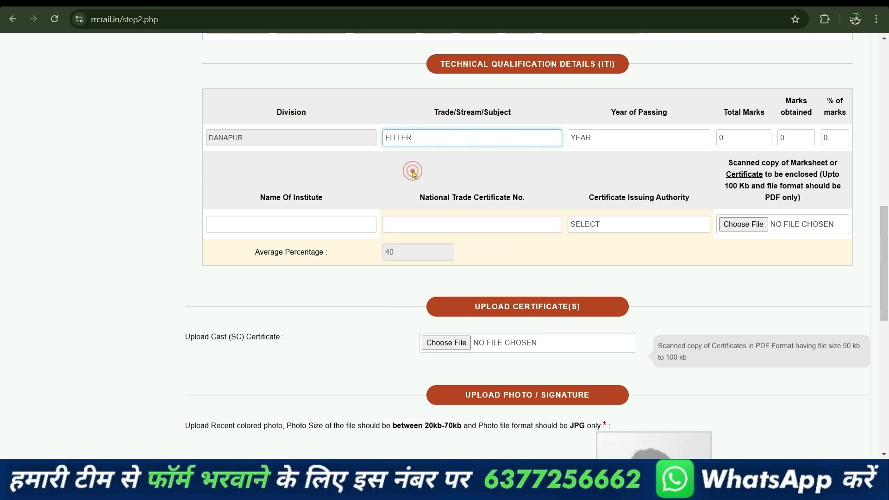
pyautogui.click(588, 137)
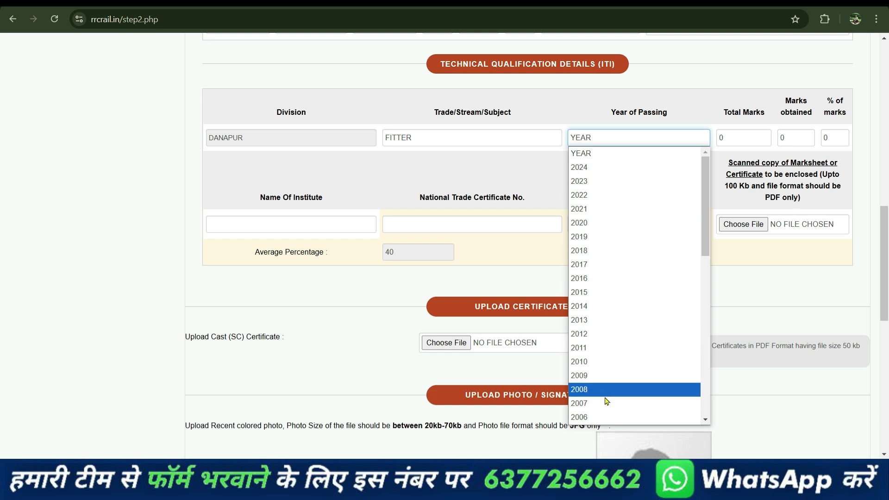
pyautogui.click(592, 250)
# Step: Enter ITI marks 1200 of 1400 (85.71%) and set the issuing authority to NCVT
pyautogui.click(741, 141)
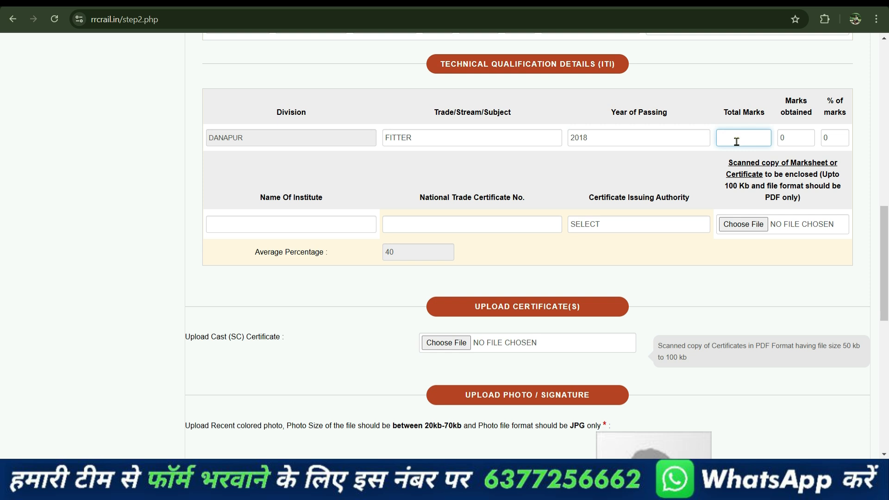
pyautogui.write('1400')
pyautogui.click(799, 136)
pyautogui.press('BackSpace')
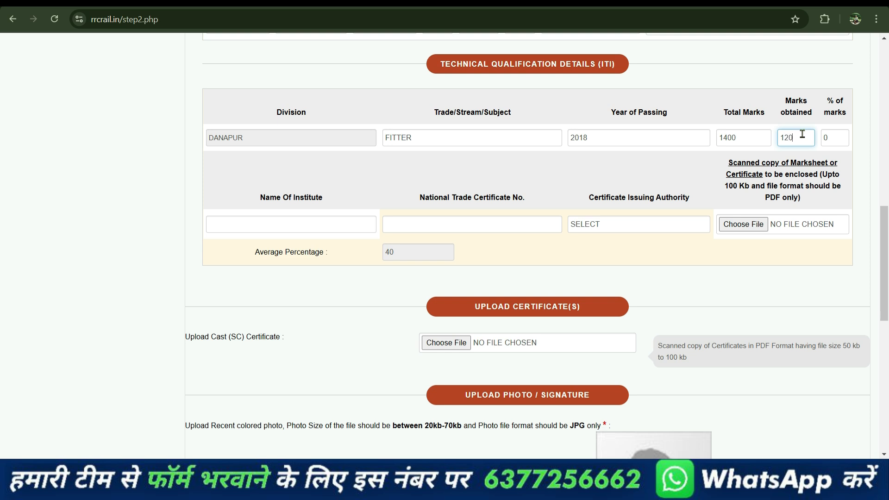
pyautogui.click(846, 139)
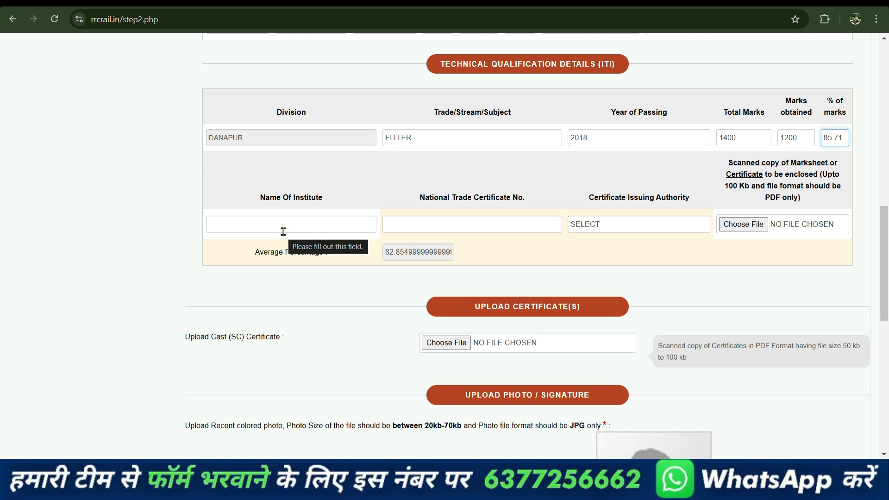
pyautogui.click(294, 222)
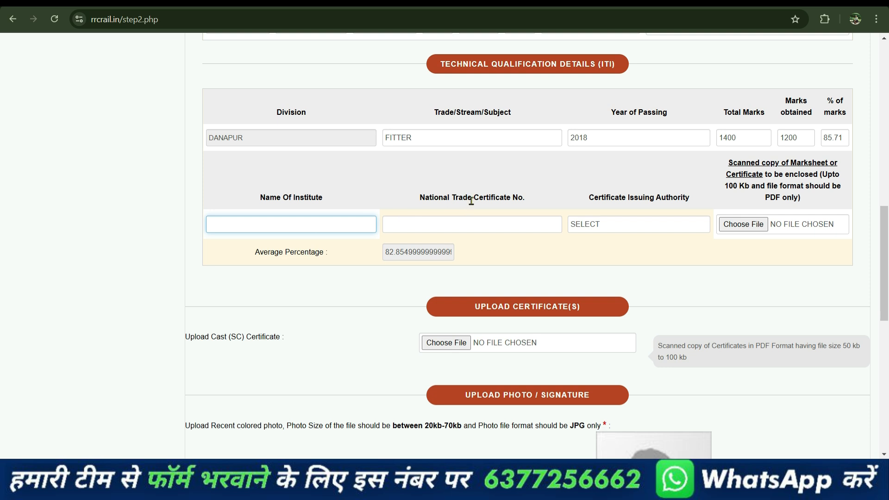
pyautogui.click(422, 227)
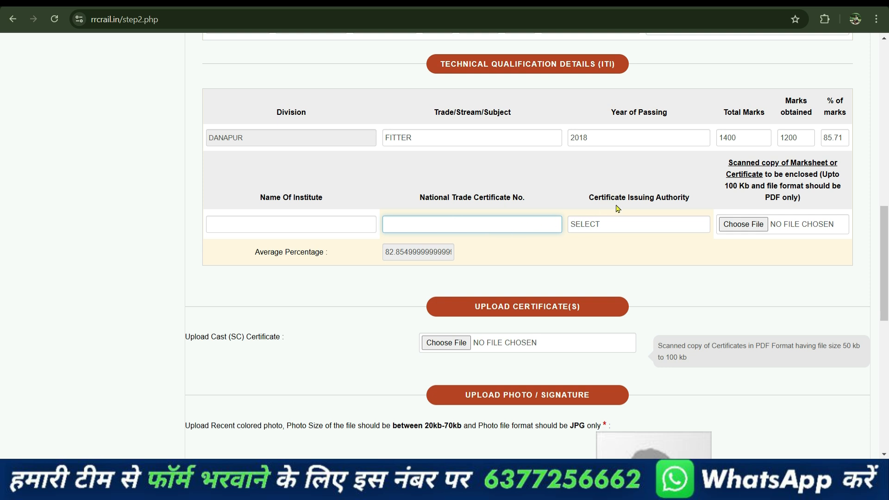
pyautogui.click(637, 223)
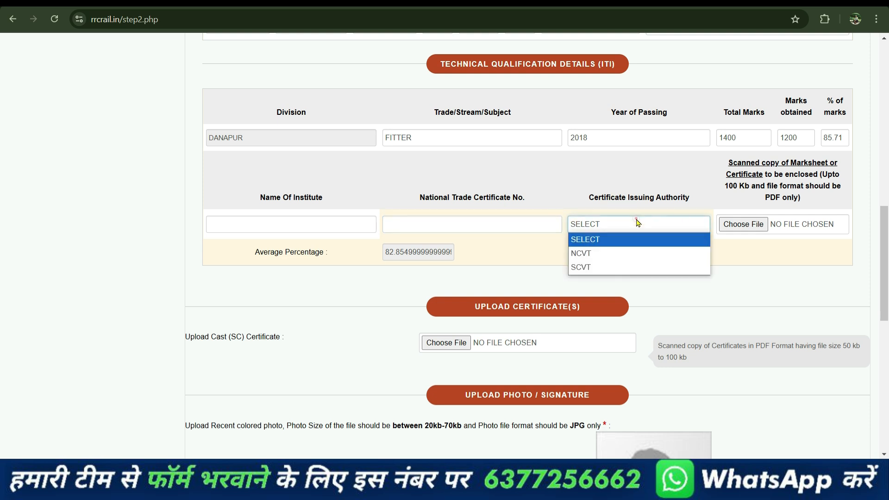
pyautogui.click(606, 254)
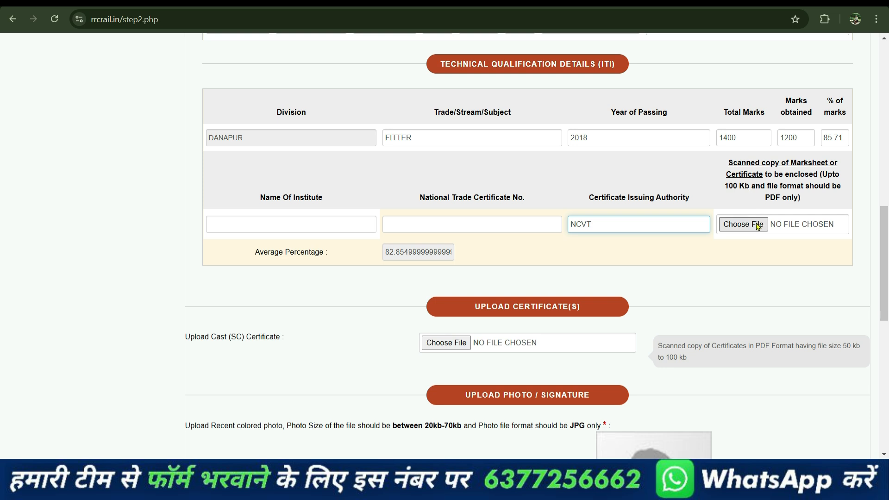
# Step: Scroll past the photo and 10kb-30kb signature size limits and tick the Declaration checkbox
pyautogui.scroll(-3, 748, 225)
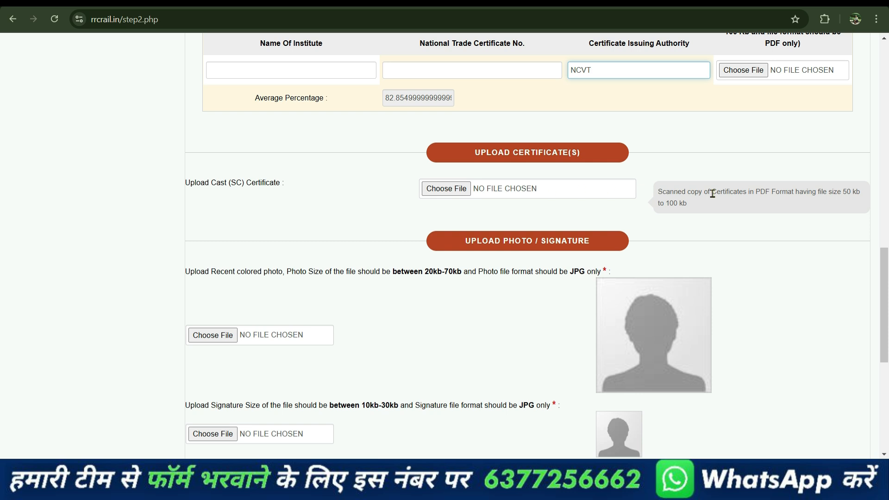
pyautogui.scroll(-3, 449, 206)
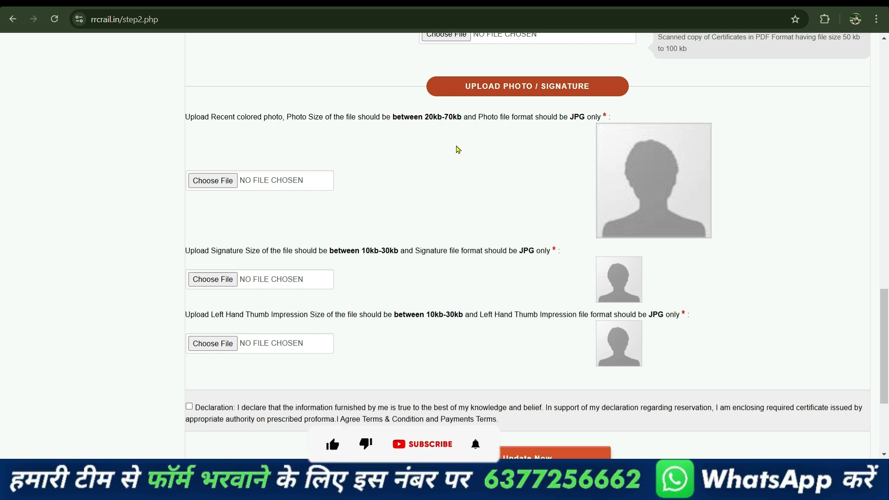
pyautogui.moveTo(427, 121); pyautogui.dragTo(456, 123)
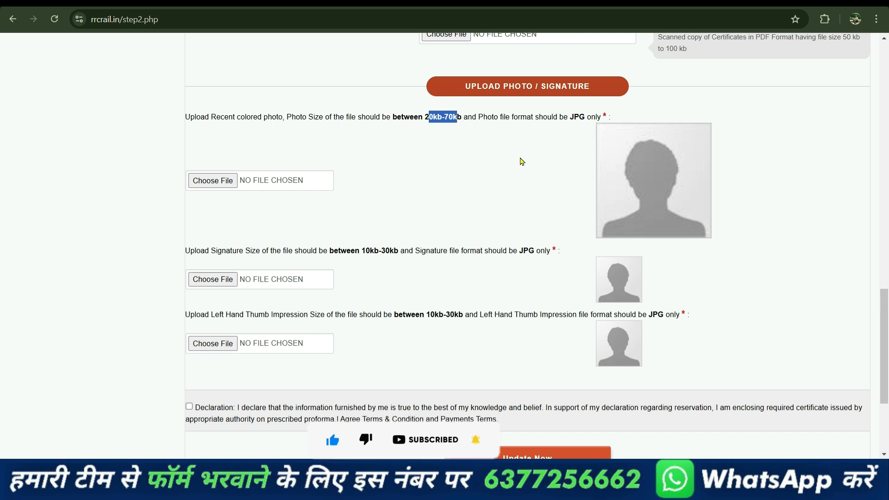
pyautogui.click(228, 196)
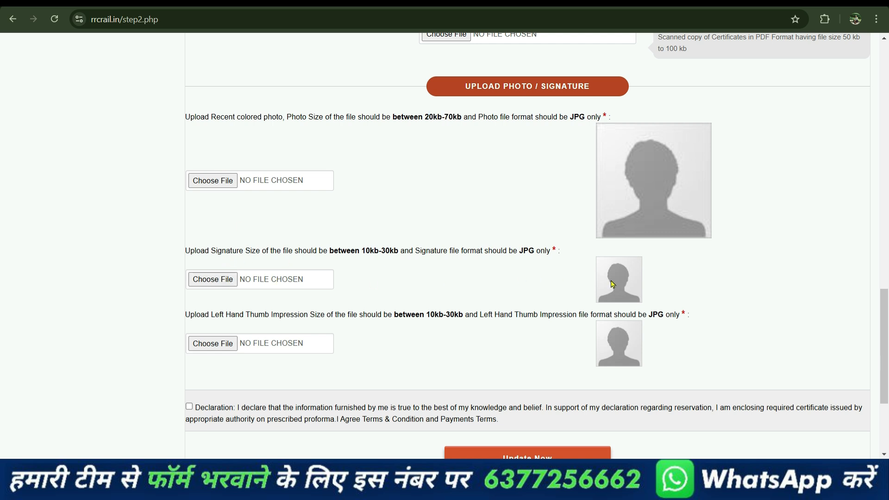
pyautogui.moveTo(362, 253); pyautogui.dragTo(406, 254)
pyautogui.click(414, 272)
pyautogui.scroll(-3, 416, 298)
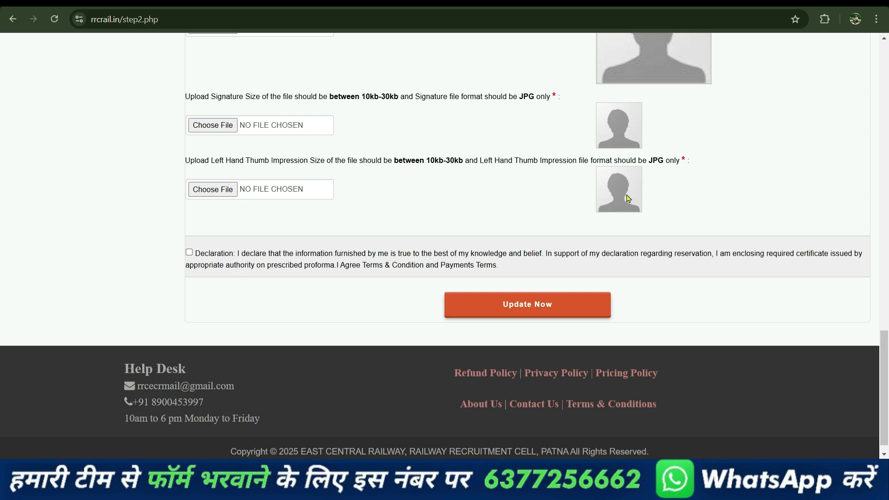
pyautogui.scroll(3, 394, 201)
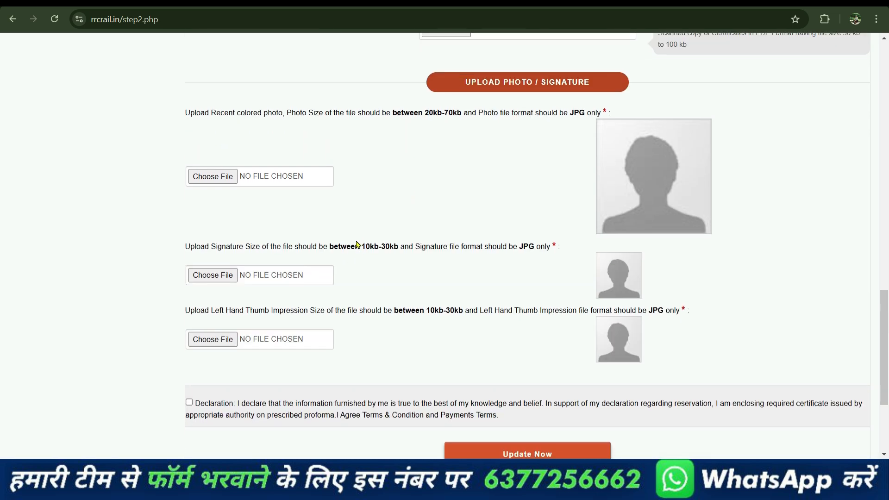
pyautogui.scroll(-3, 361, 240)
pyautogui.click(189, 252)
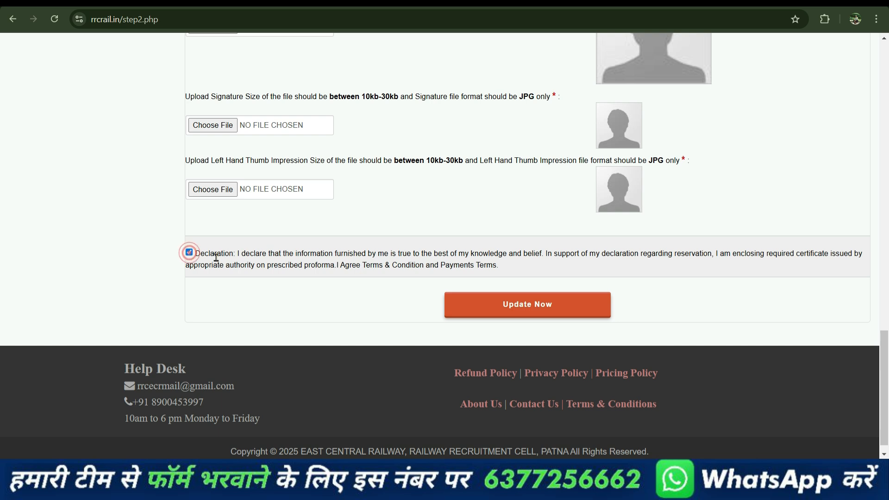
# Step: Save the form with Update Now and scroll through the 'Please check your final view' page
pyautogui.click(544, 313)
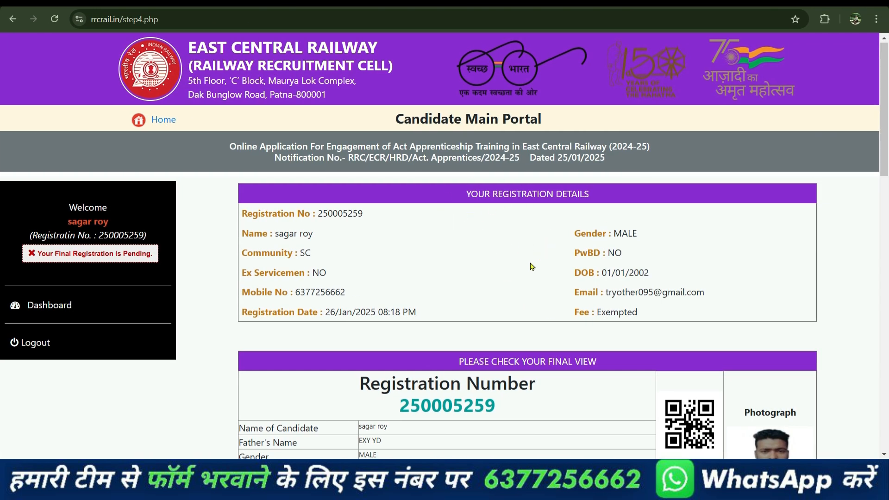
pyautogui.scroll(-6, 532, 267)
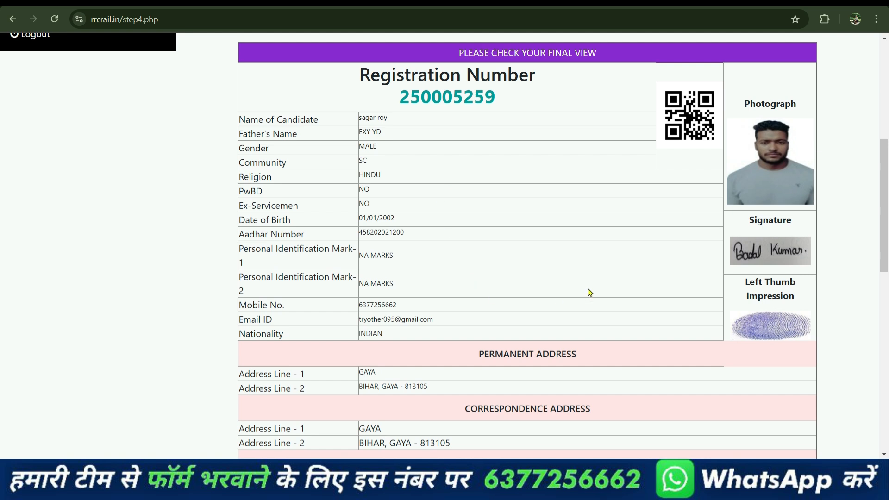
pyautogui.scroll(-3, 587, 291)
pyautogui.scroll(-8, 588, 291)
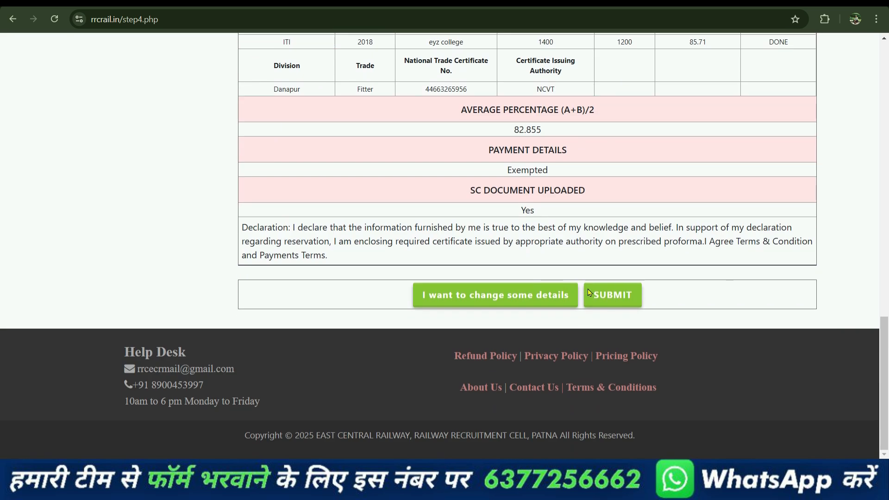
pyautogui.scroll(3, 494, 260)
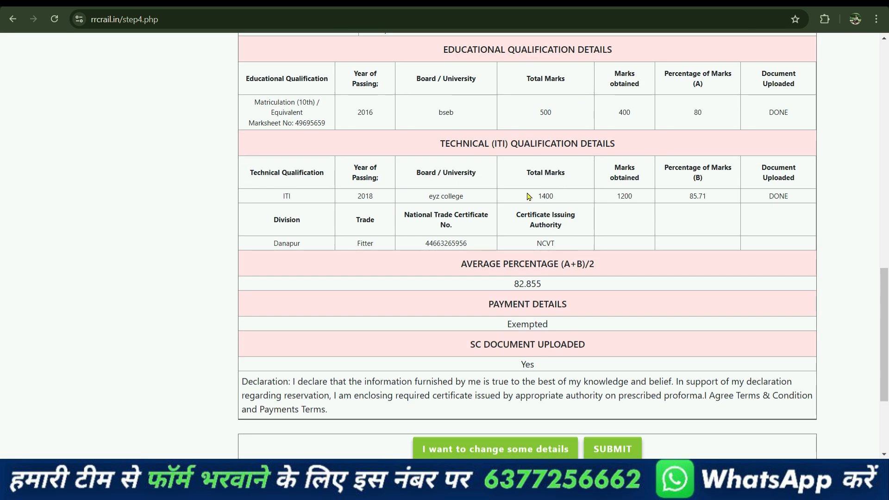
pyautogui.scroll(-3, 528, 200)
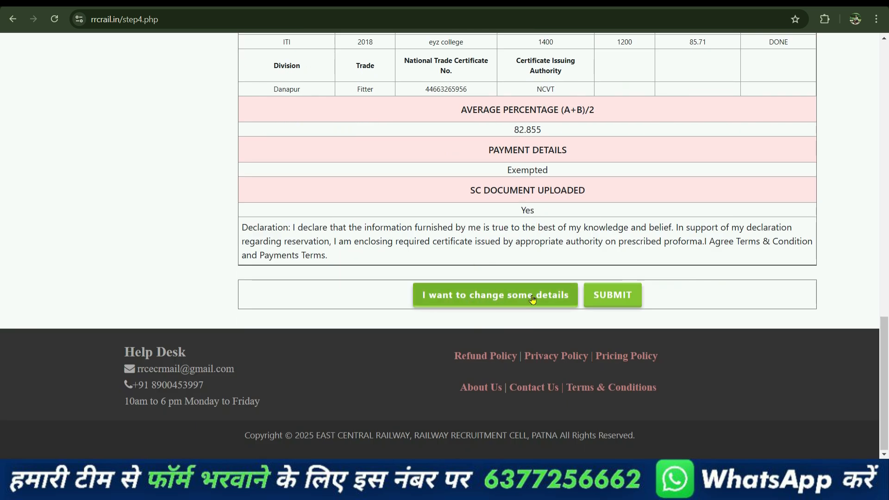
pyautogui.scroll(3, 533, 299)
pyautogui.scroll(-2, 463, 220)
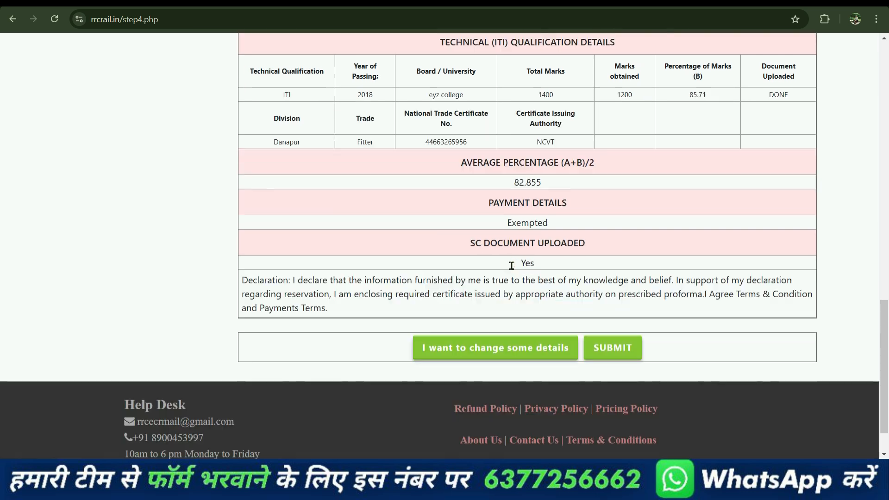
pyautogui.scroll(3, 512, 268)
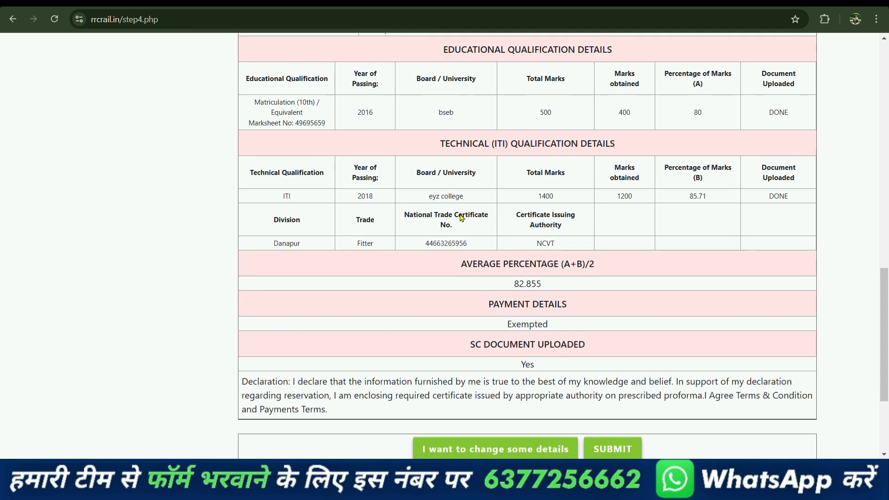
pyautogui.scroll(-3, 523, 266)
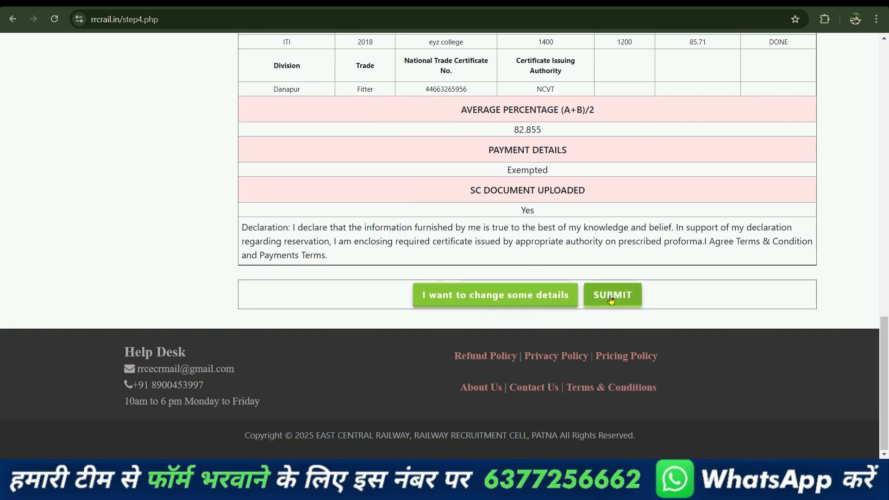
pyautogui.scroll(6, 579, 318)
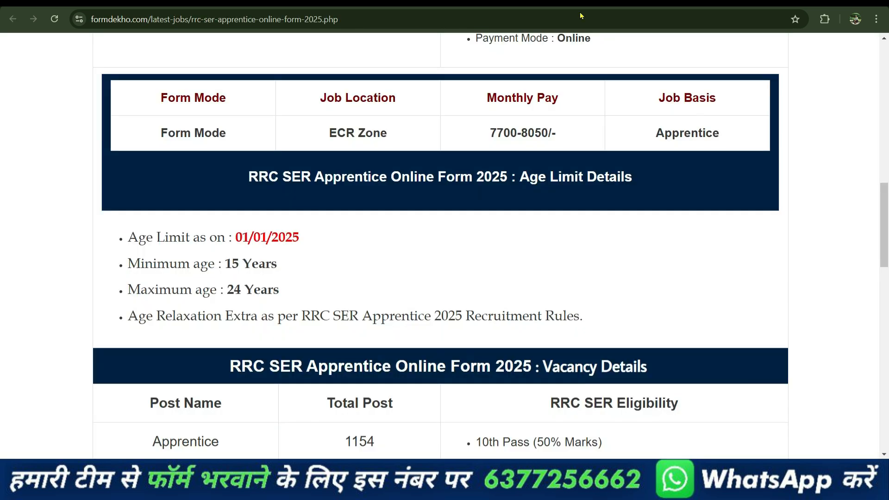
pyautogui.scroll(15, 565, 162)
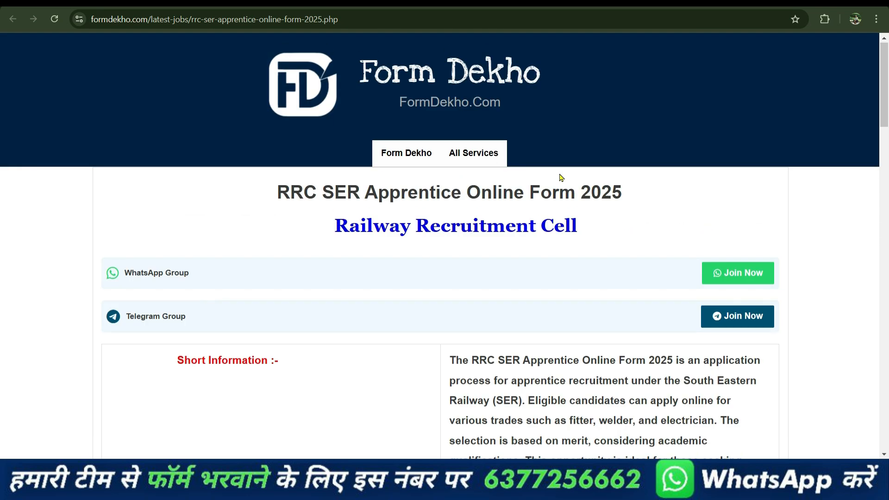
pyautogui.scroll(-10, 515, 195)
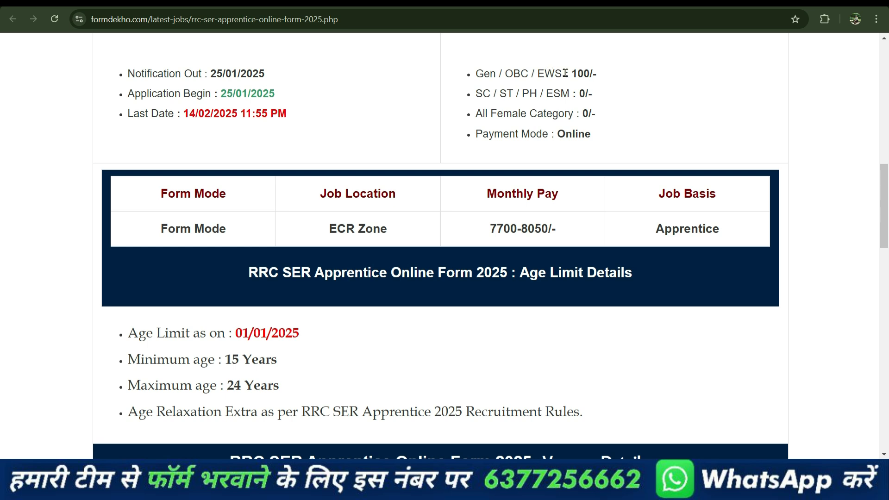
pyautogui.moveTo(569, 73); pyautogui.dragTo(597, 74)
pyautogui.click(650, 98)
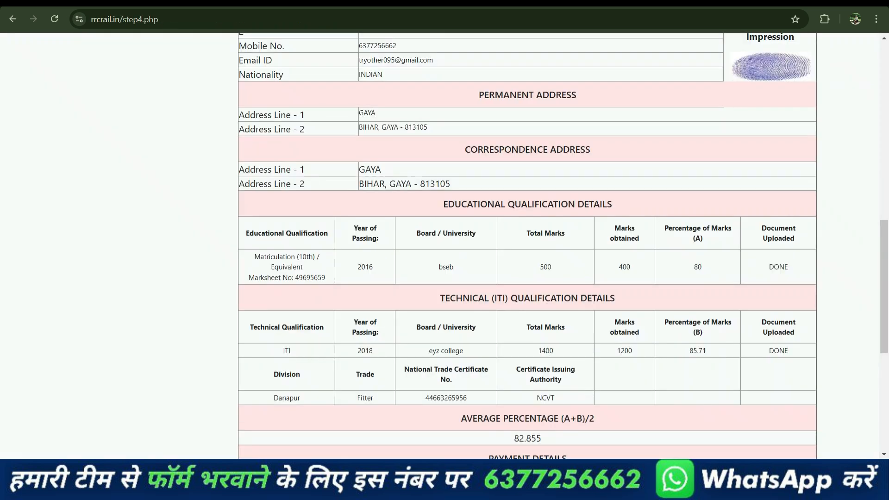
# Step: Review the final view once more and submit the application with the SUBMIT button
pyautogui.scroll(-8, 606, 148)
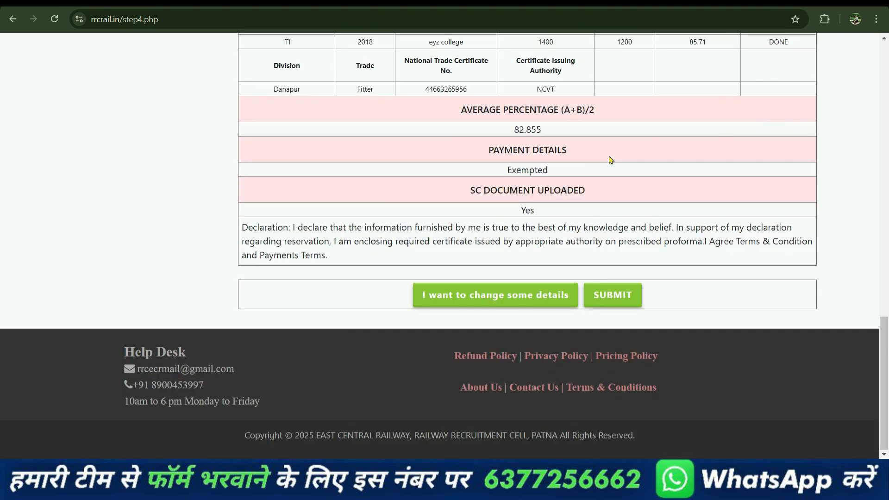
pyautogui.scroll(15, 610, 161)
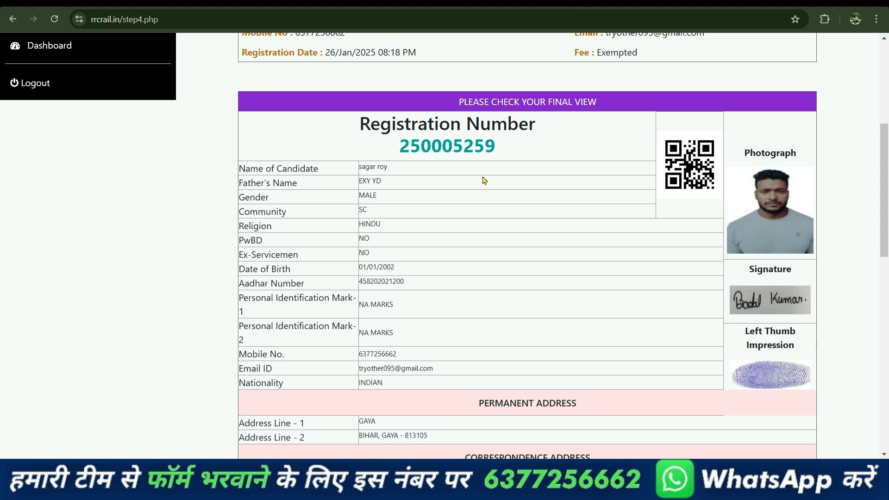
pyautogui.scroll(-15, 486, 183)
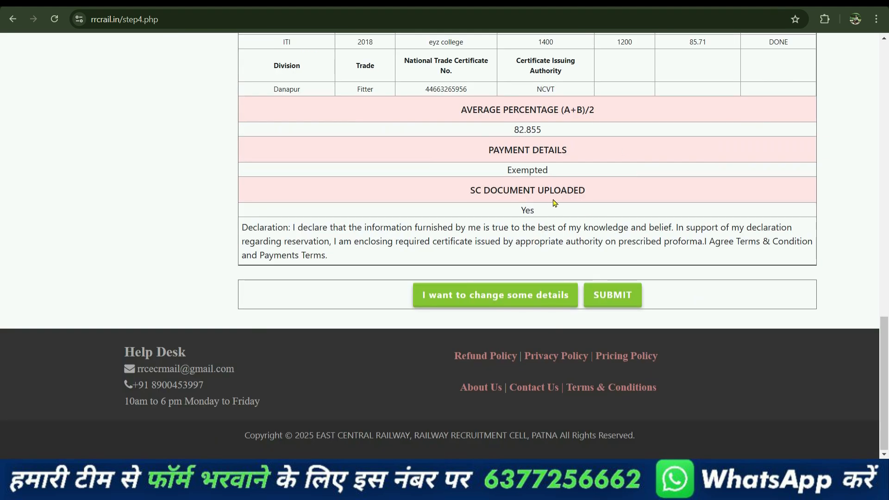
pyautogui.scroll(3, 597, 139)
pyautogui.scroll(-3, 630, 167)
pyautogui.click(623, 302)
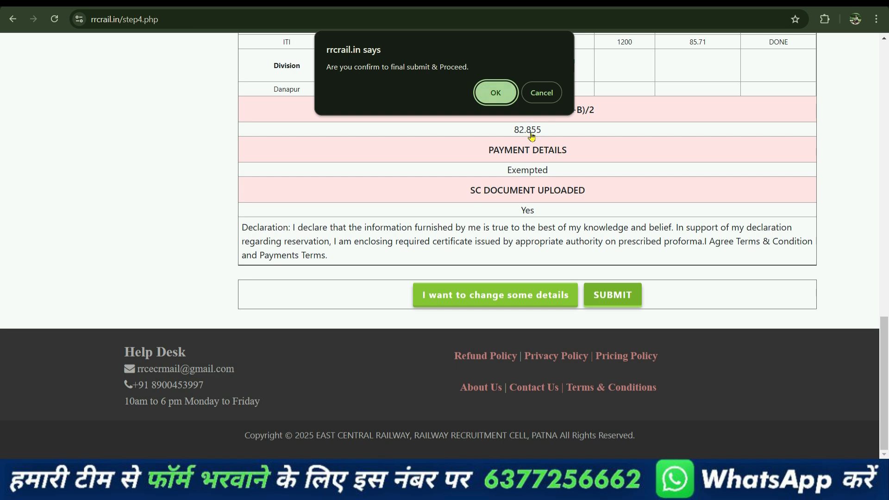
# Step: Confirm the final submission, dismiss the 'Successfully Submitted' alert, and review the registration page
pyautogui.click(492, 96)
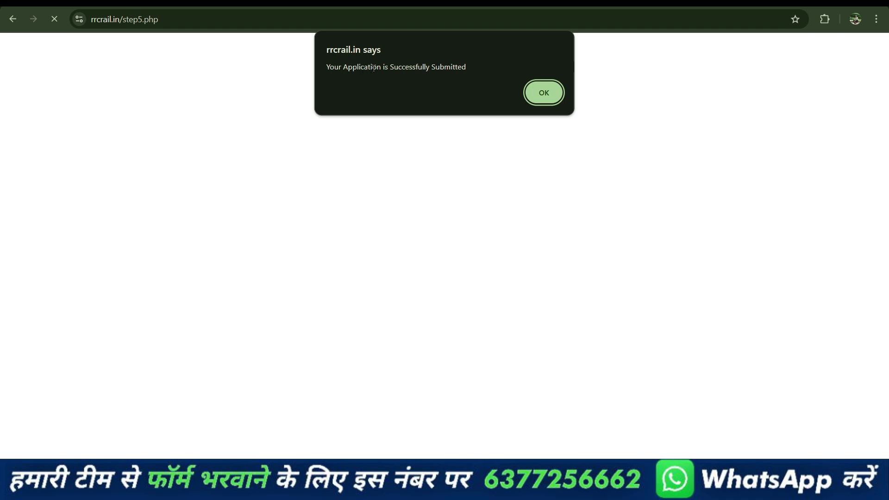
pyautogui.click(558, 100)
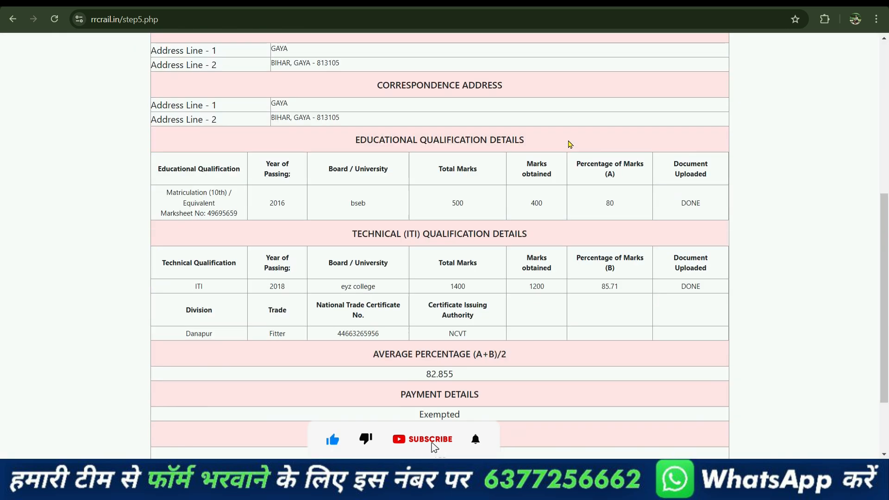
pyautogui.scroll(-8, 568, 141)
pyautogui.scroll(4, 570, 145)
pyautogui.scroll(-4, 572, 146)
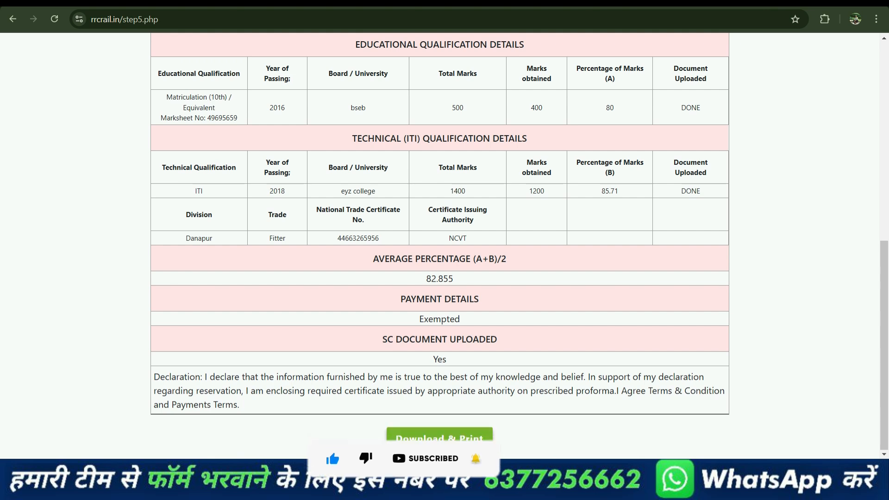
# Step: Print the registration page to a PDF on the Desktop via Download & Print
pyautogui.click(453, 446)
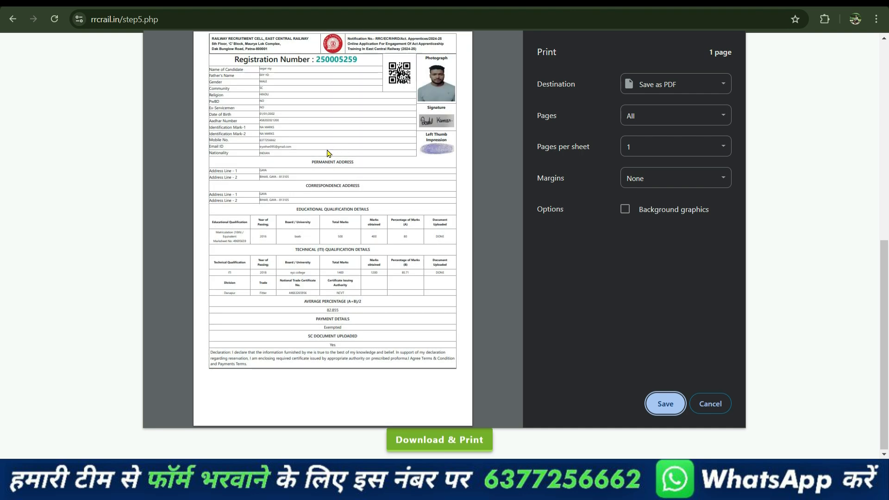
pyautogui.click(660, 407)
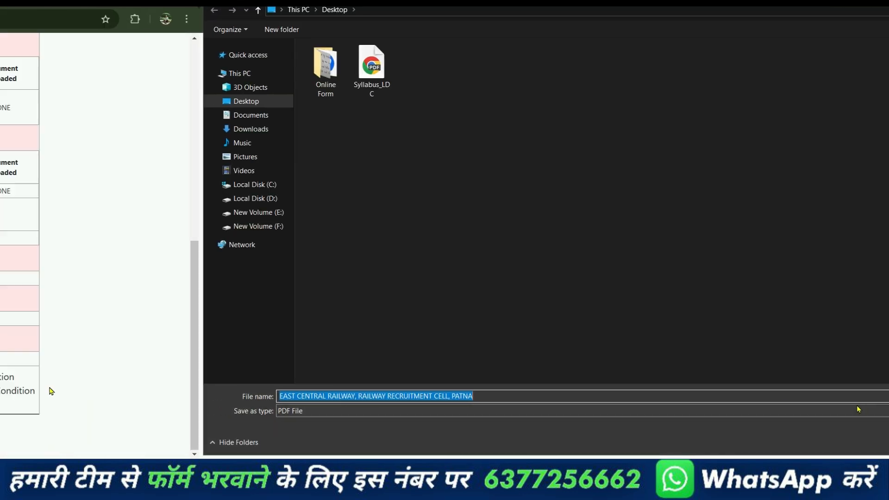
pyautogui.scroll(3, 741, 392)
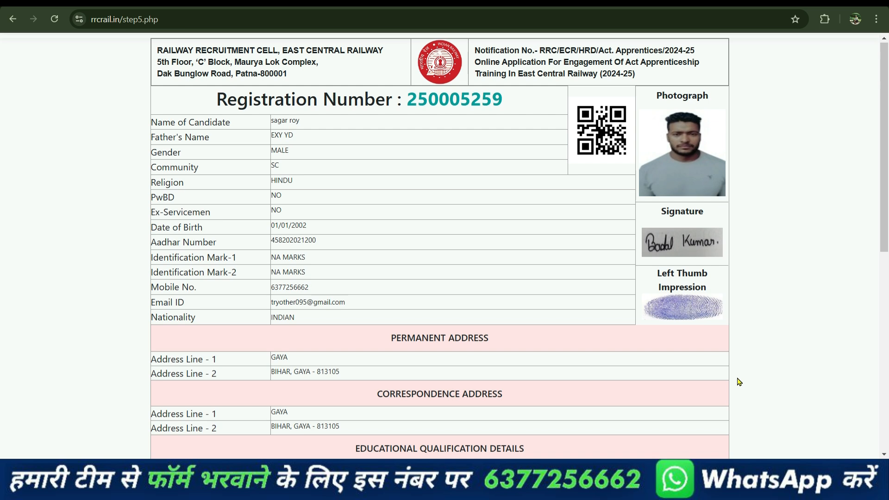
pyautogui.scroll(-9, 798, 374)
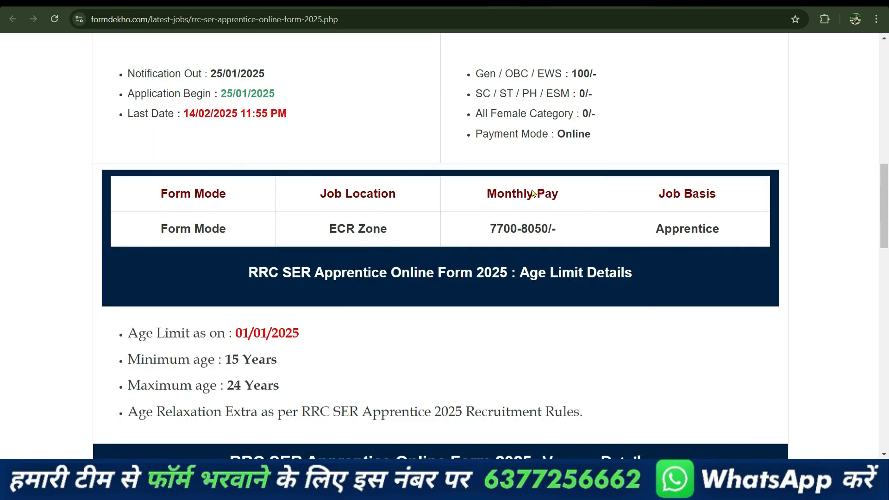
pyautogui.scroll(-10, 491, 240)
pyautogui.scroll(-15, 491, 241)
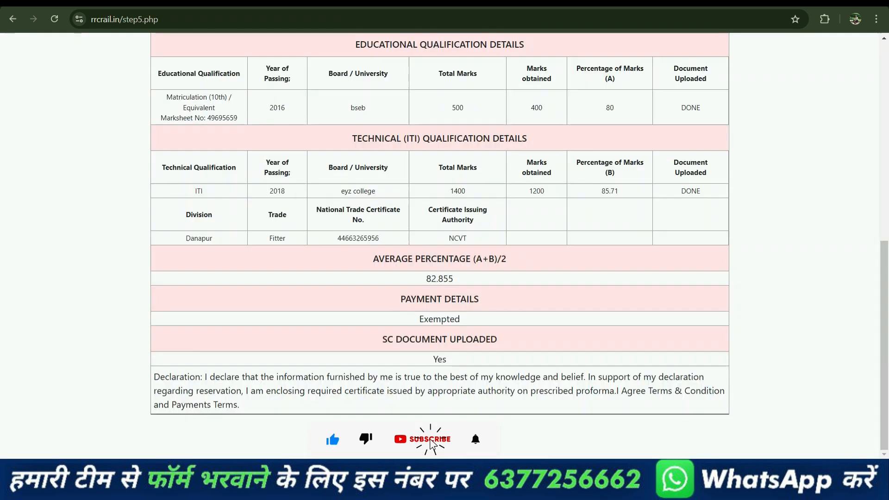
pyautogui.scroll(9, 784, 216)
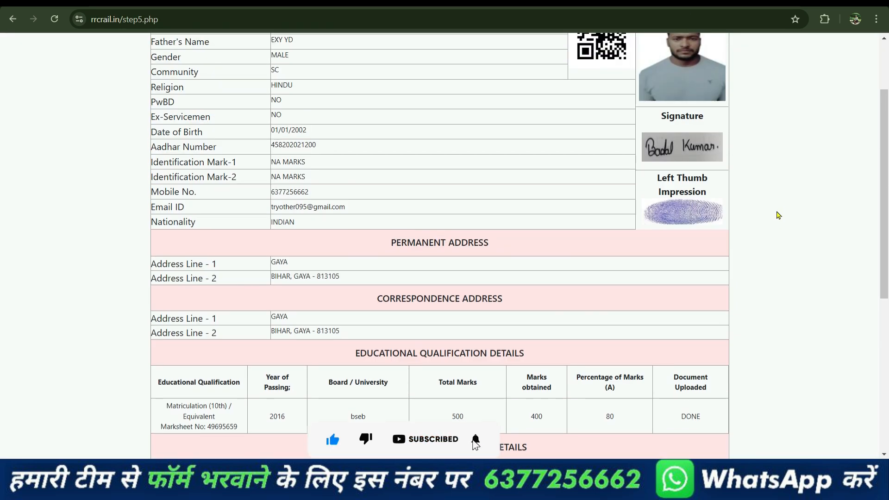